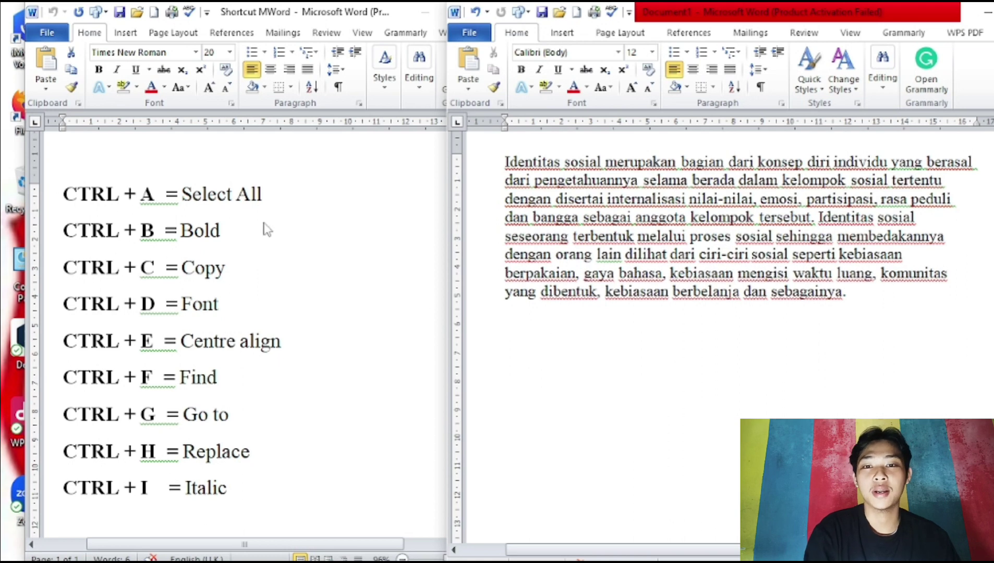
- Select the whole Identitas sosial paragraph in the practice document, and clear the selection
left_click(70, 192)
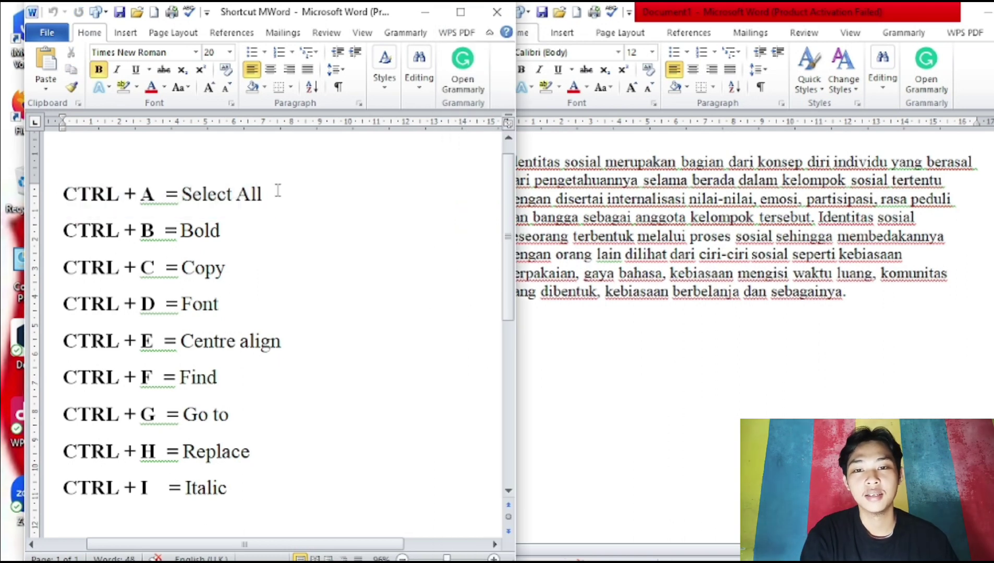
left_click(626, 325)
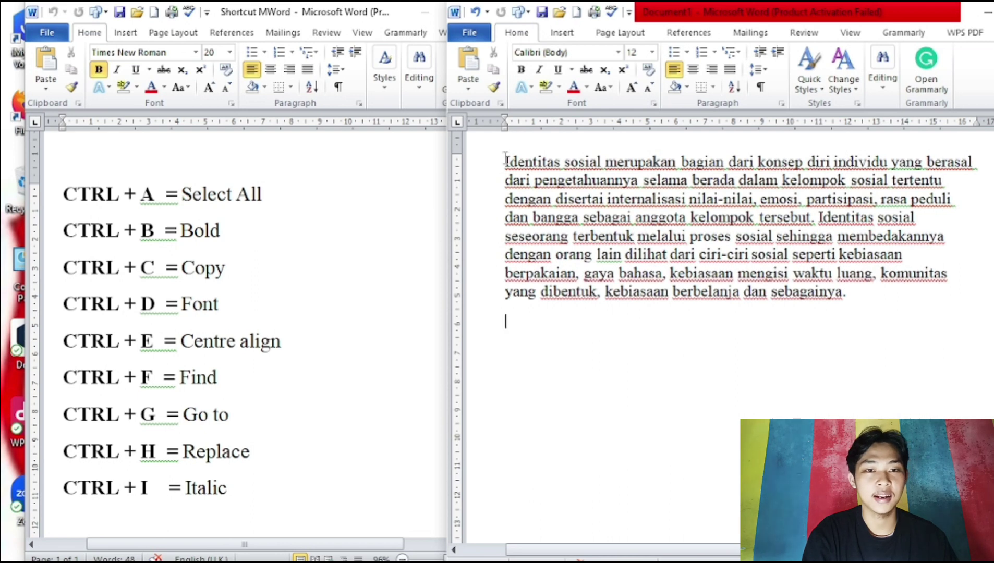
left_click_drag(505, 160, 953, 301)
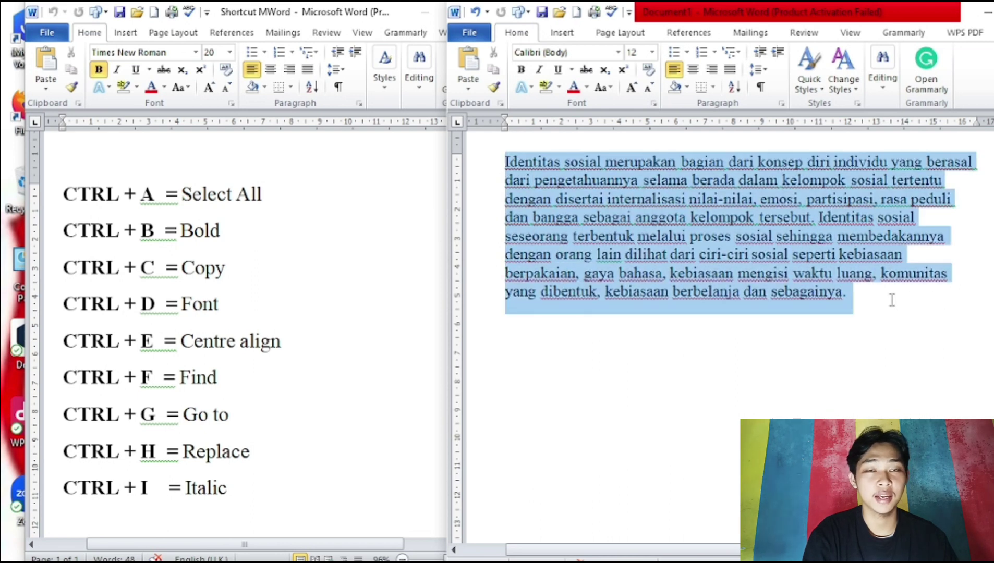
left_click(748, 348)
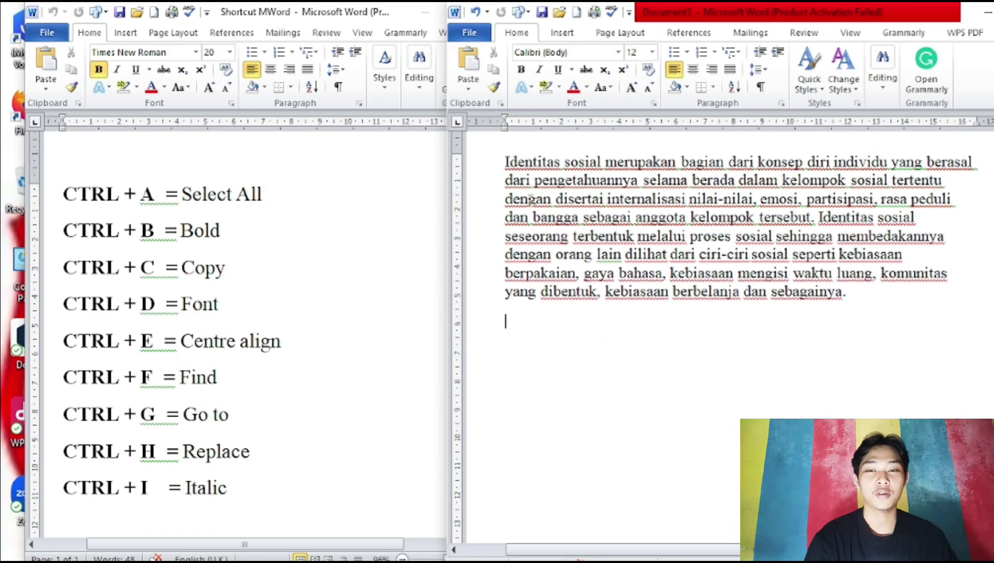
- Select the entire content of the practice document with Select All, and deselect it
left_click(507, 166)
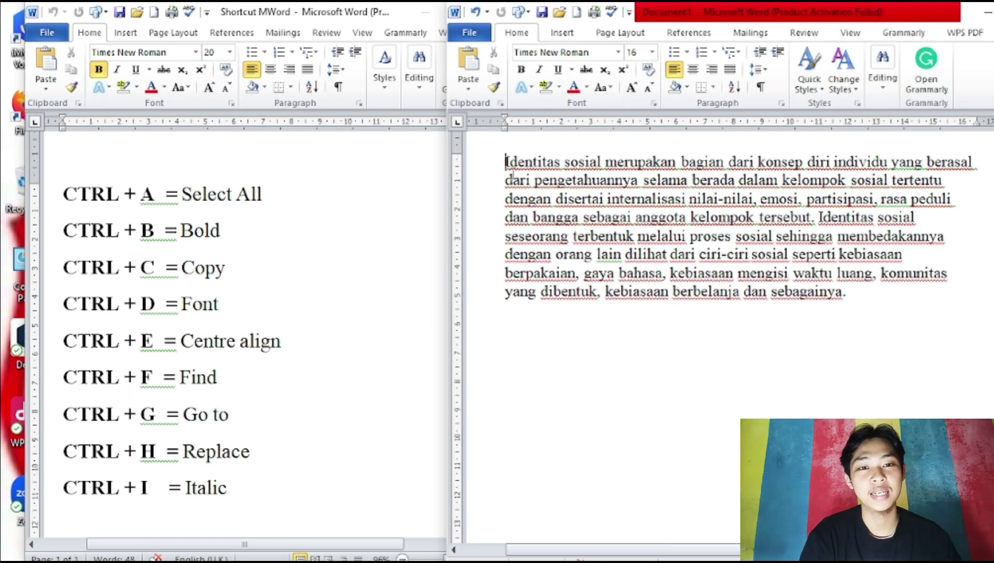
key("ctrl+a")
left_click(542, 236)
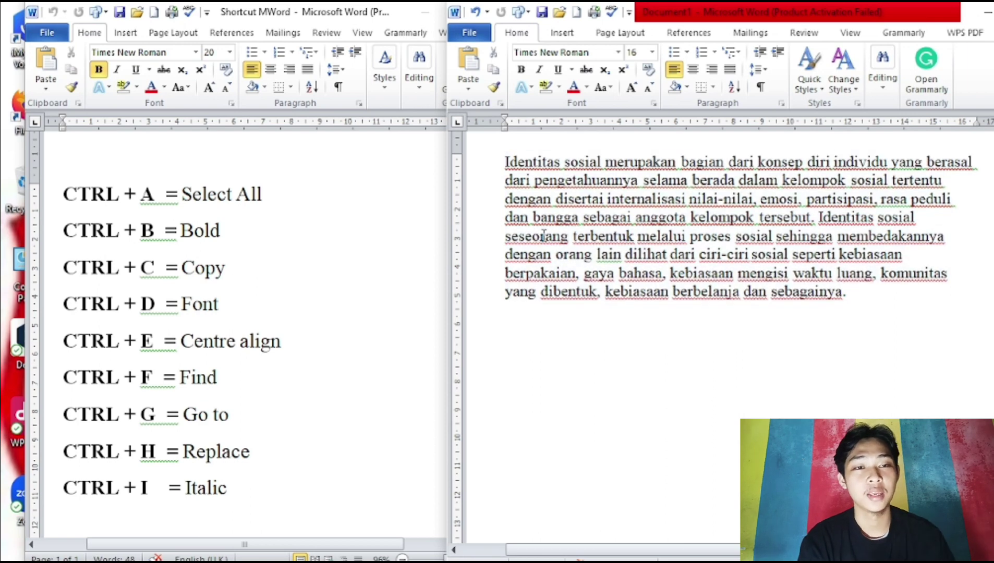
key("ctrl+a")
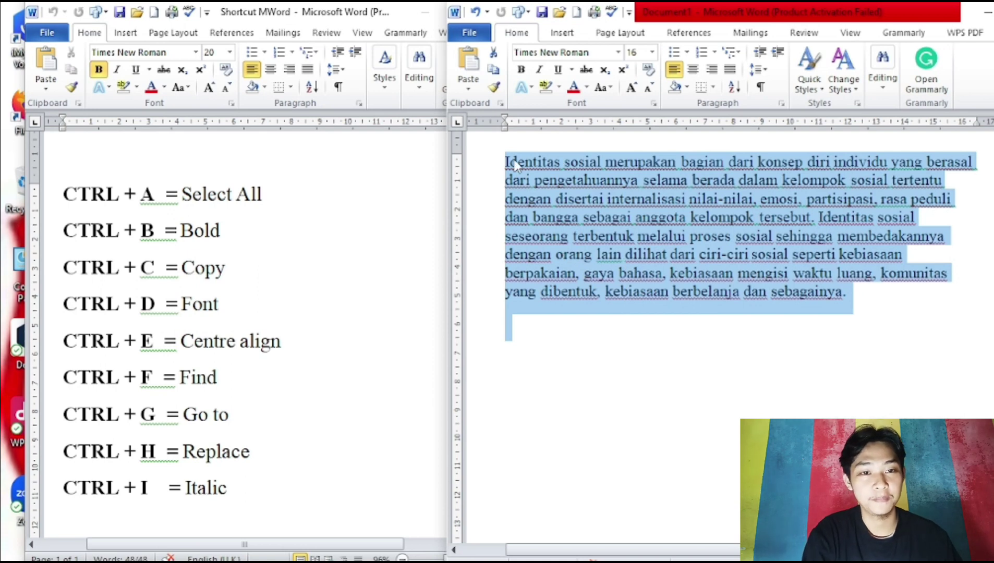
left_click(860, 310)
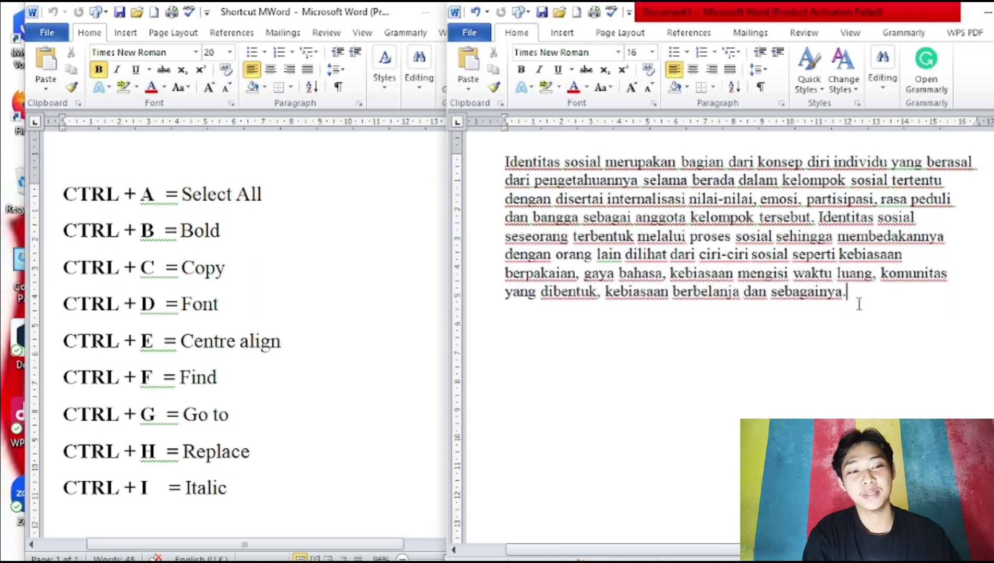
- Highlight the "CTRL + B = Bold" line in the shortcut list document, and clear the highlight
left_click(66, 230)
left_click_drag(64, 231, 229, 241)
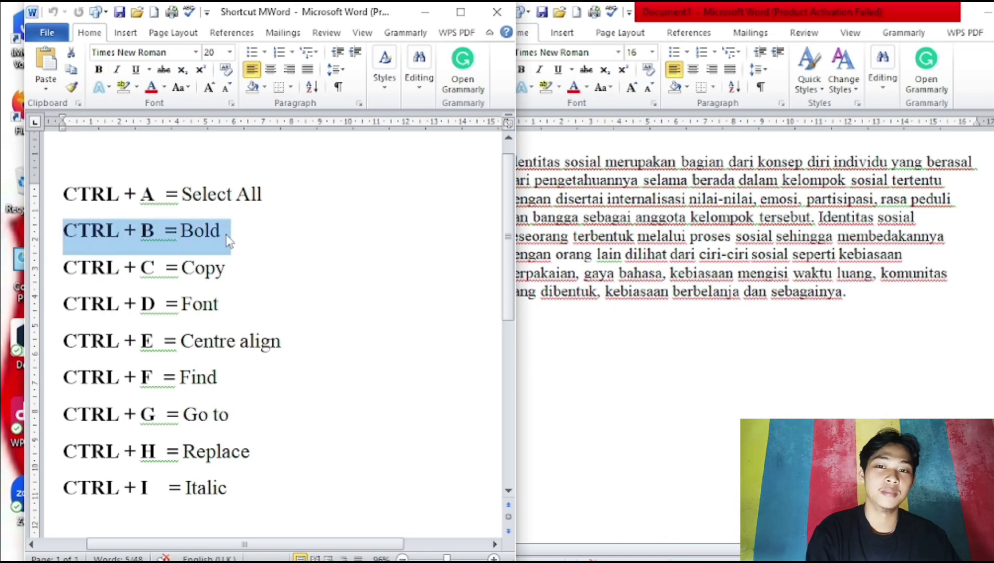
left_click(267, 247)
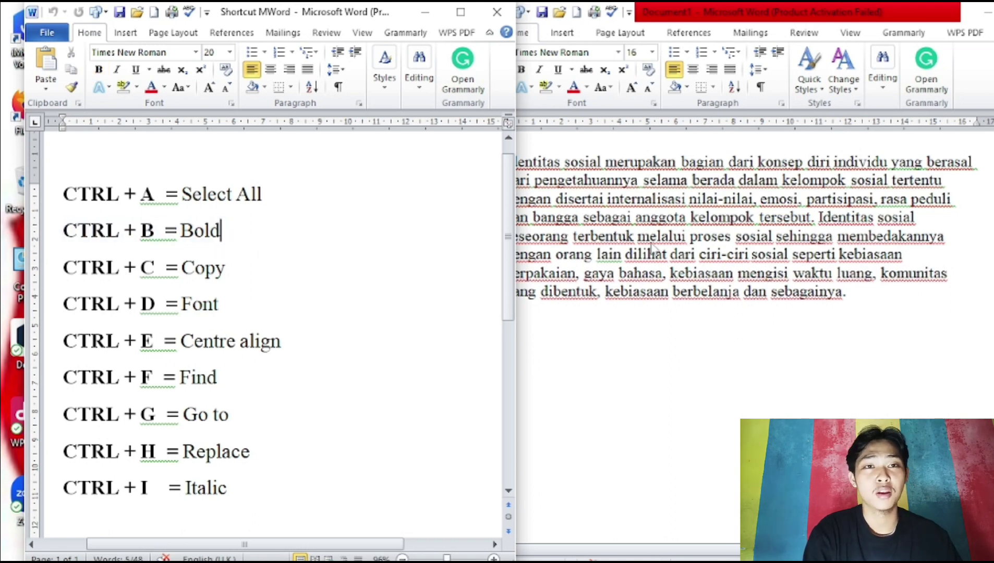
- Make the opening words "Identitas sosial" of the practice paragraph bold
left_click(640, 275)
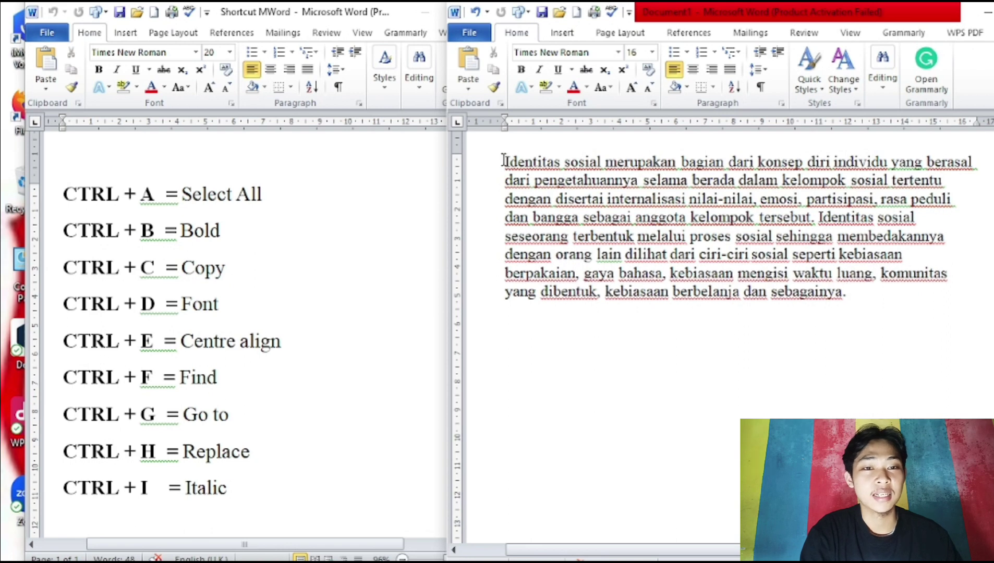
left_click_drag(504, 162, 605, 163)
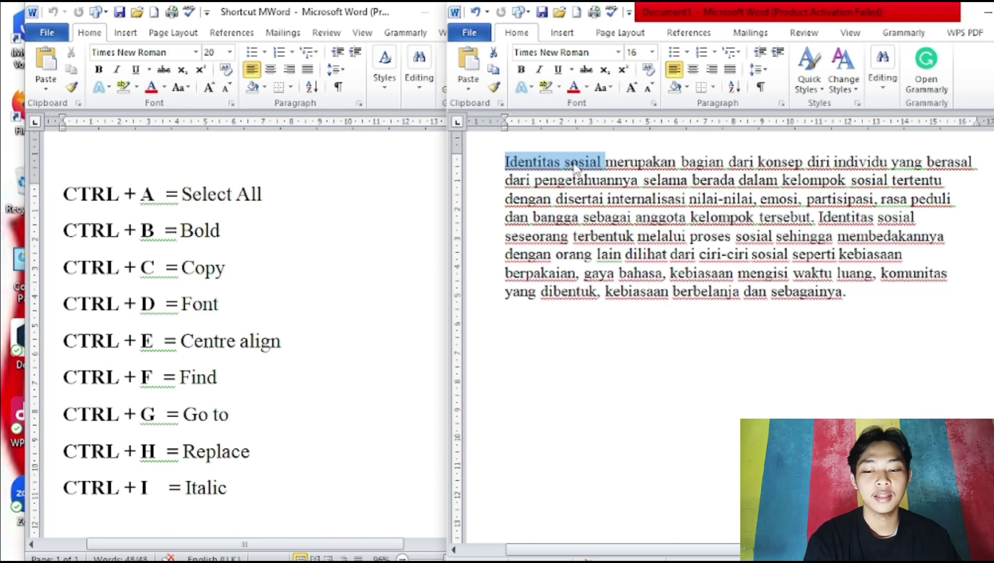
key("ctrl+b")
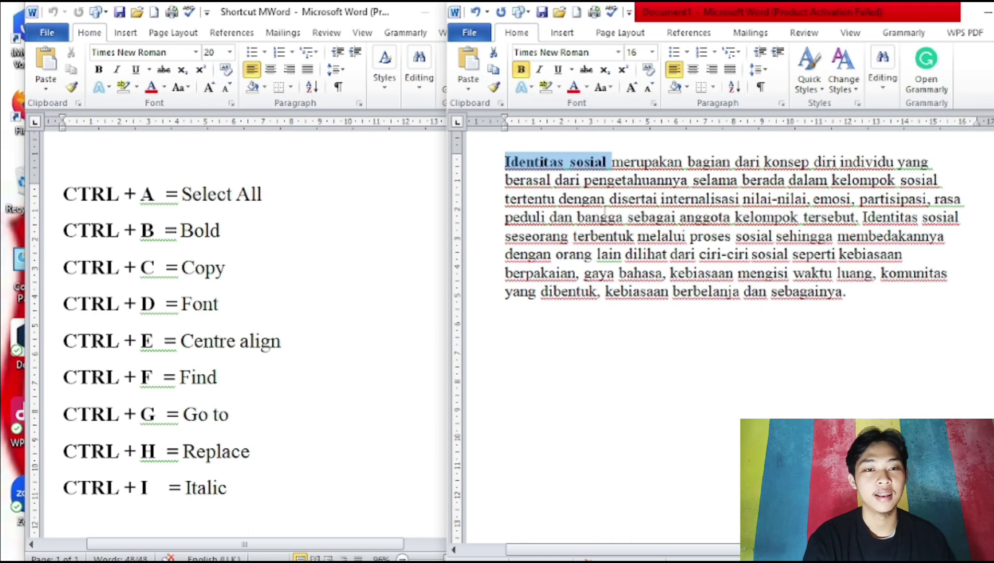
left_click(600, 319)
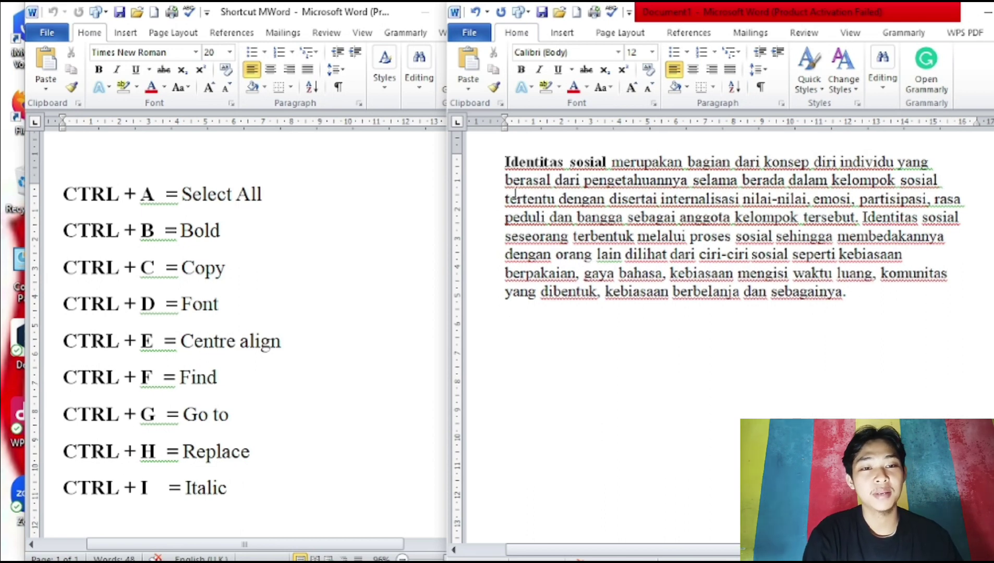
- Make all the text of the practice document bold
left_click(848, 293)
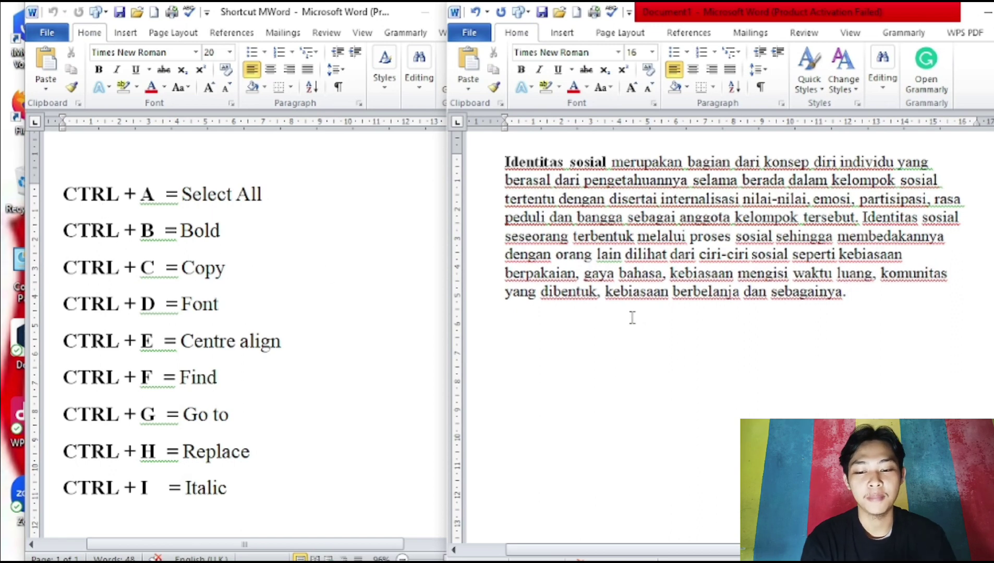
key("ctrl+a")
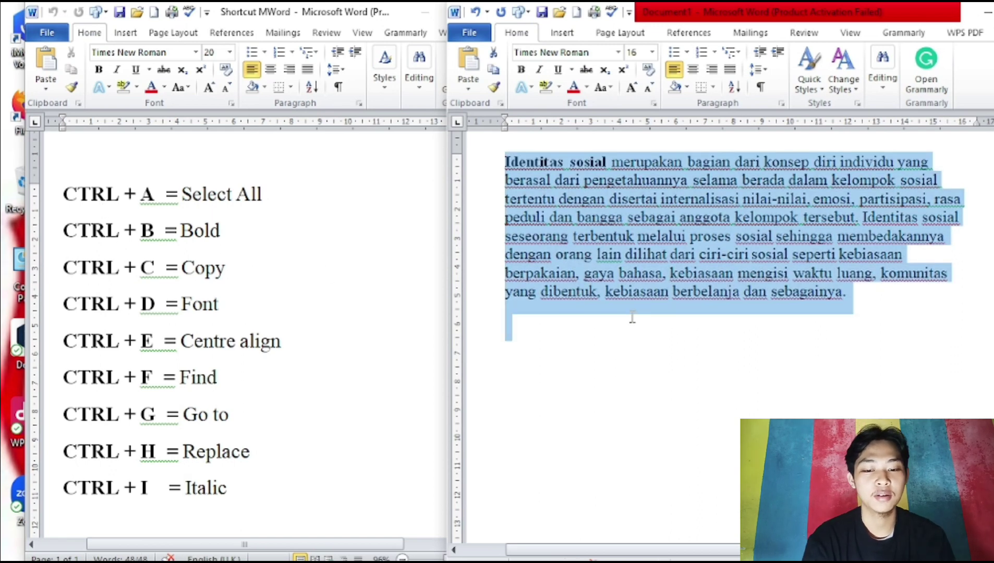
key("ctrl+b")
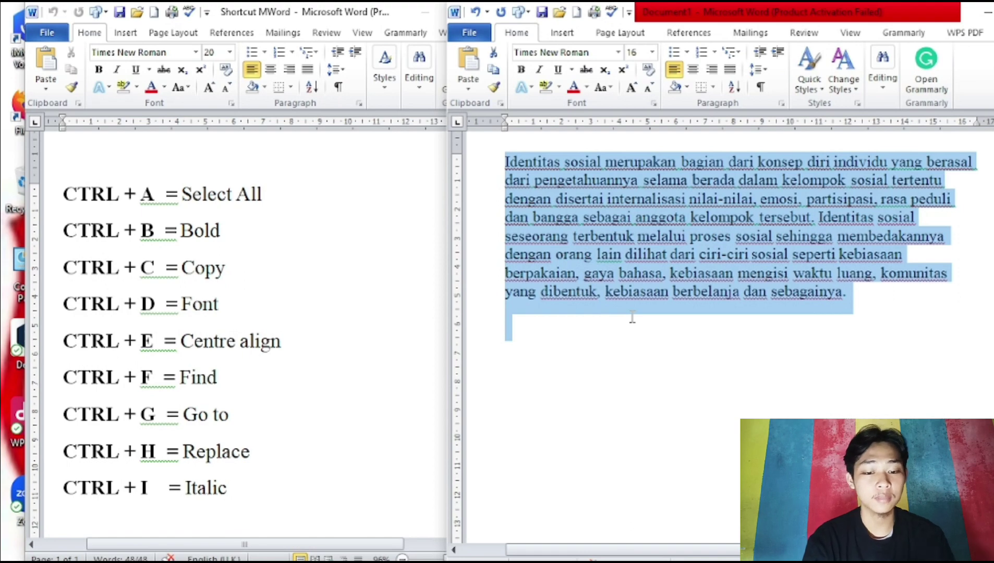
key("ctrl+b")
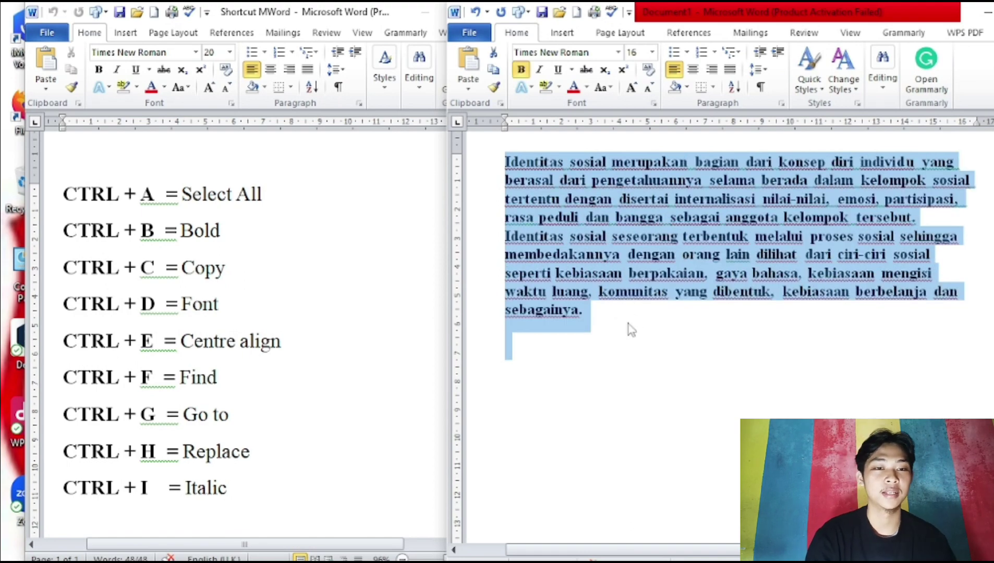
left_click(630, 319)
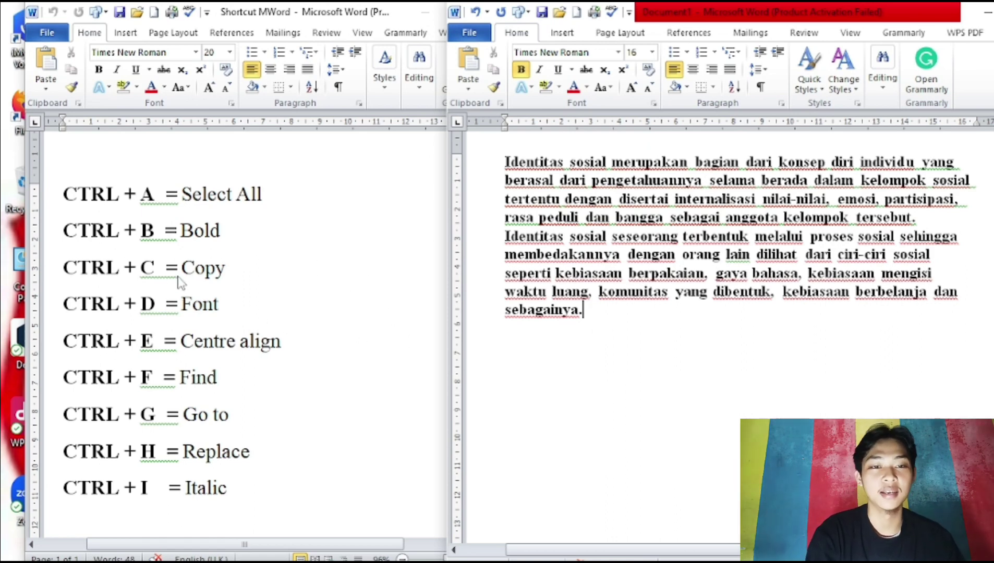
- Highlight the "CTRL + C = Copy" line in the shortcut list, and copy the whole bold paragraph of the practice document
left_click(78, 256)
left_click_drag(63, 267, 249, 267)
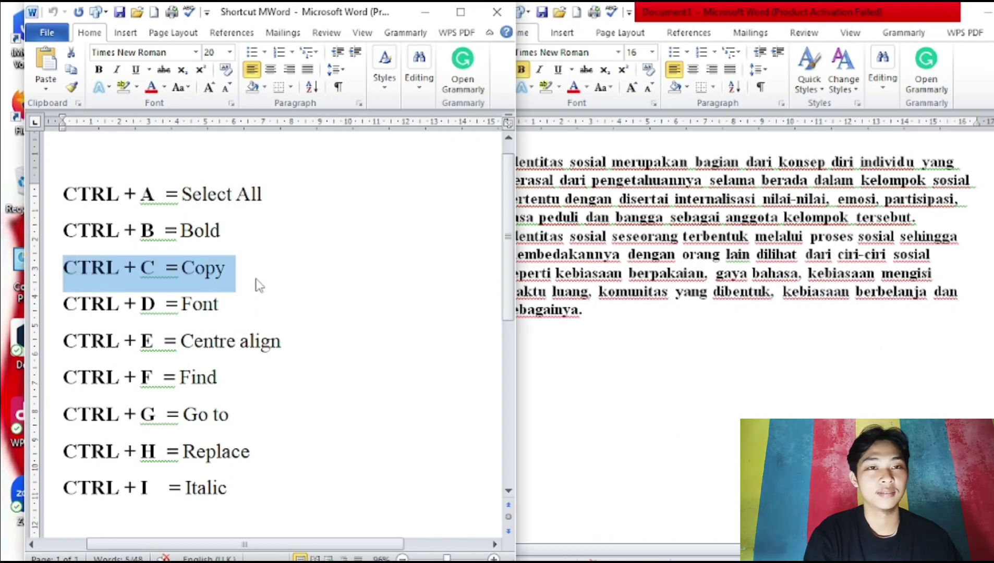
left_click(617, 350)
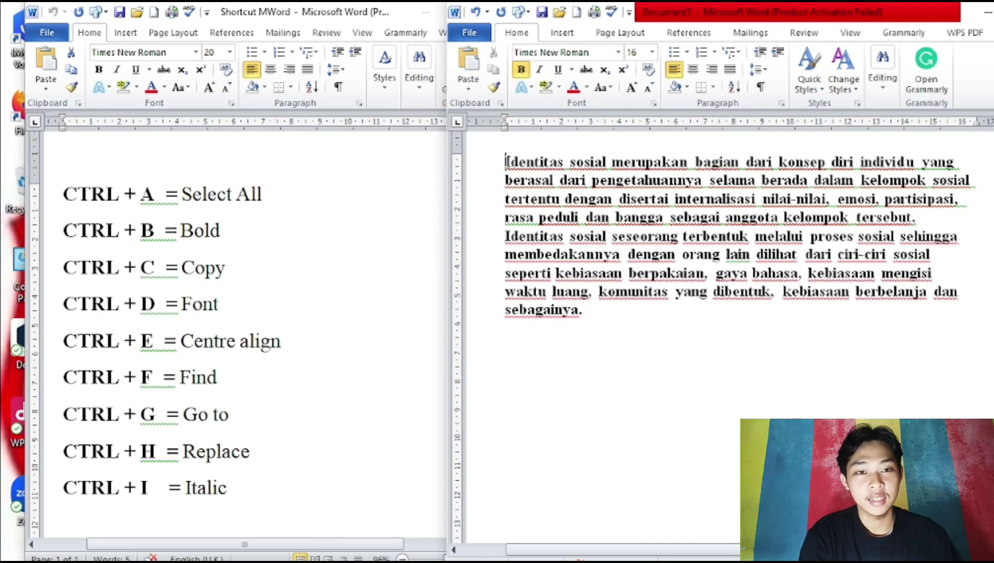
left_click_drag(506, 162, 593, 324)
key("ctrl+c")
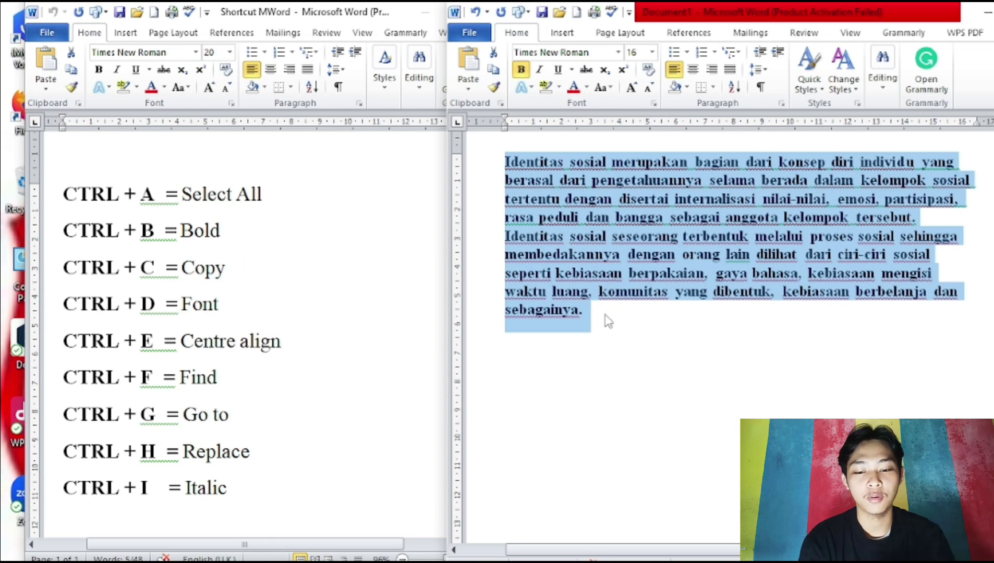
- Paste the copied paragraph below the original in the practice document, keeping its source formatting
left_click(574, 401)
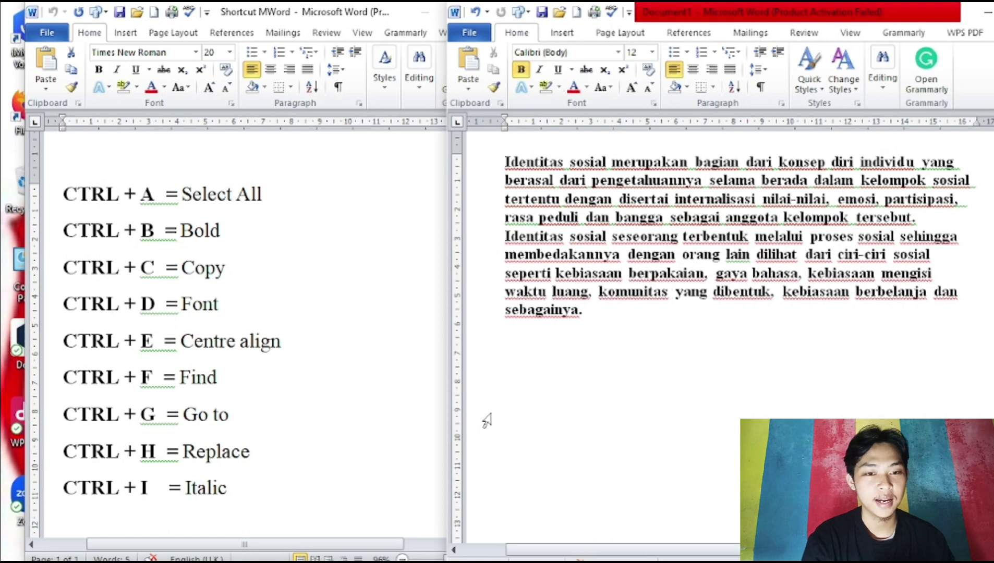
key("ctrl+v")
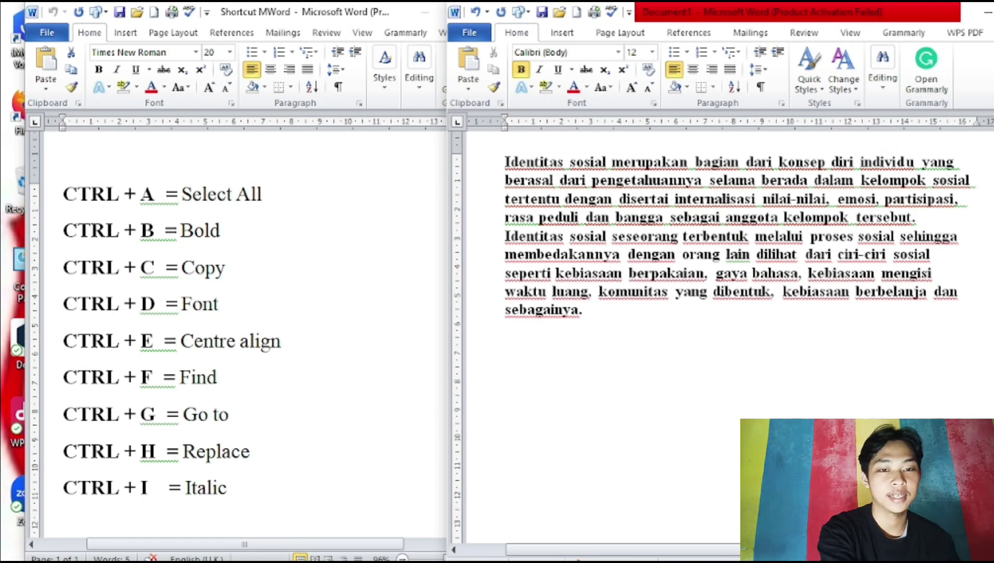
right_click(506, 368)
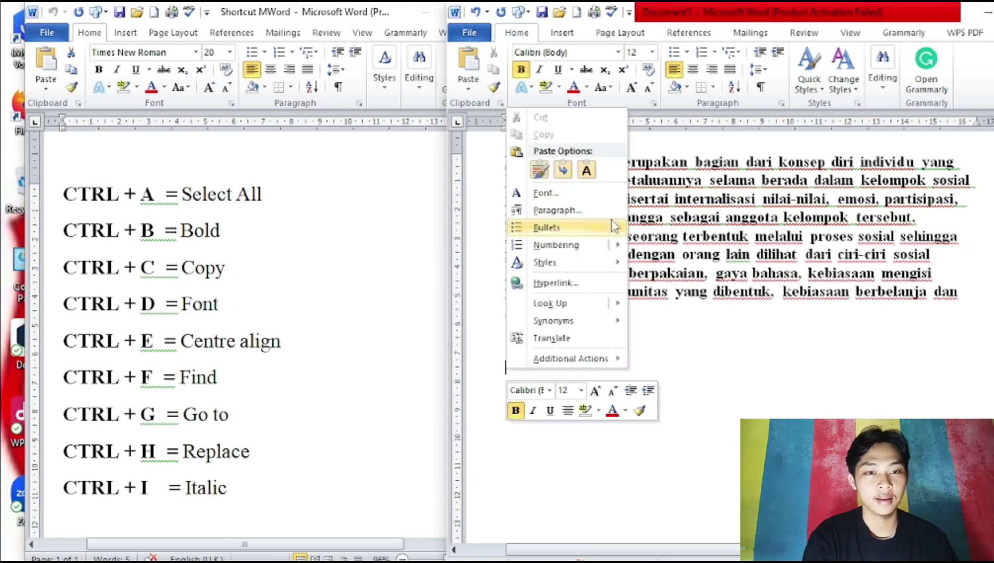
left_click(545, 175)
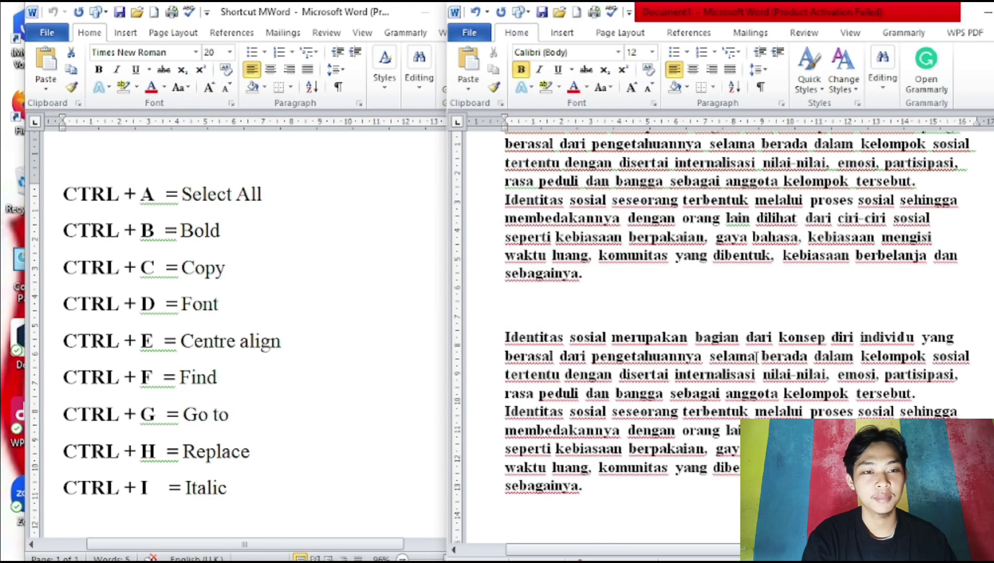
left_click(676, 311)
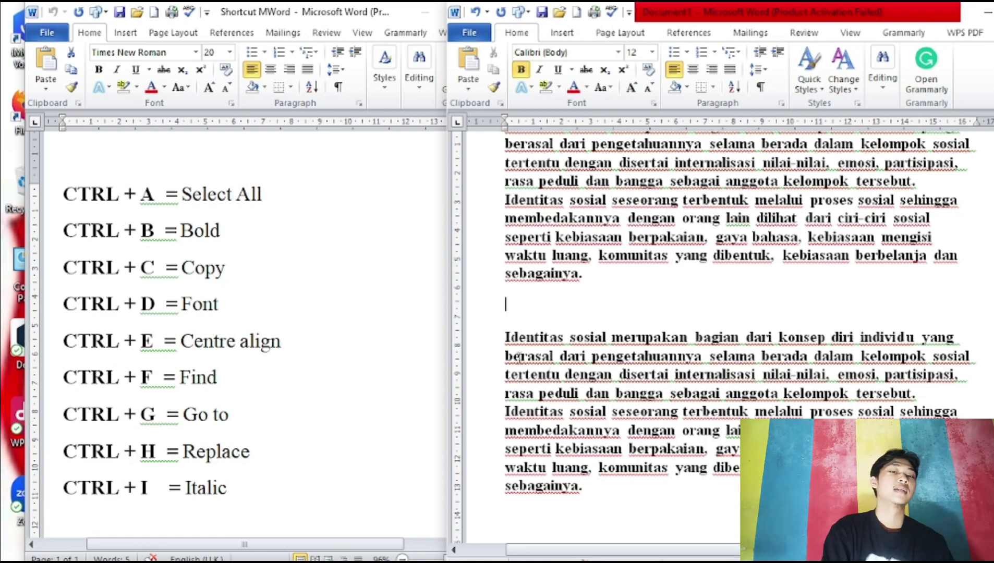
scroll(664, 284, "up", 2)
scroll(665, 284, "down", 1)
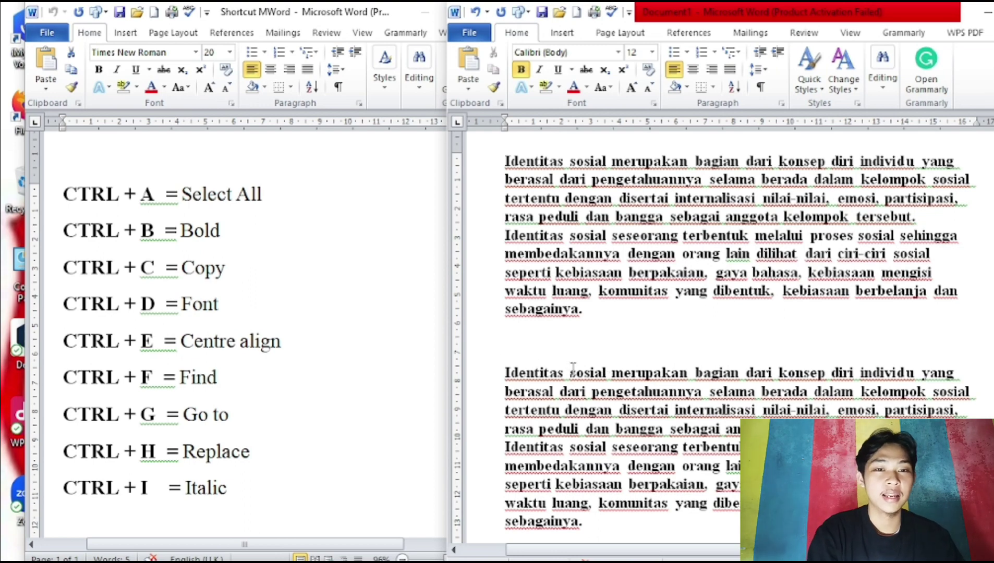
- Highlight the "CTRL + D = Font" line in the shortcut list document
left_click(75, 305)
left_click(68, 304)
left_click_drag(65, 303, 218, 312)
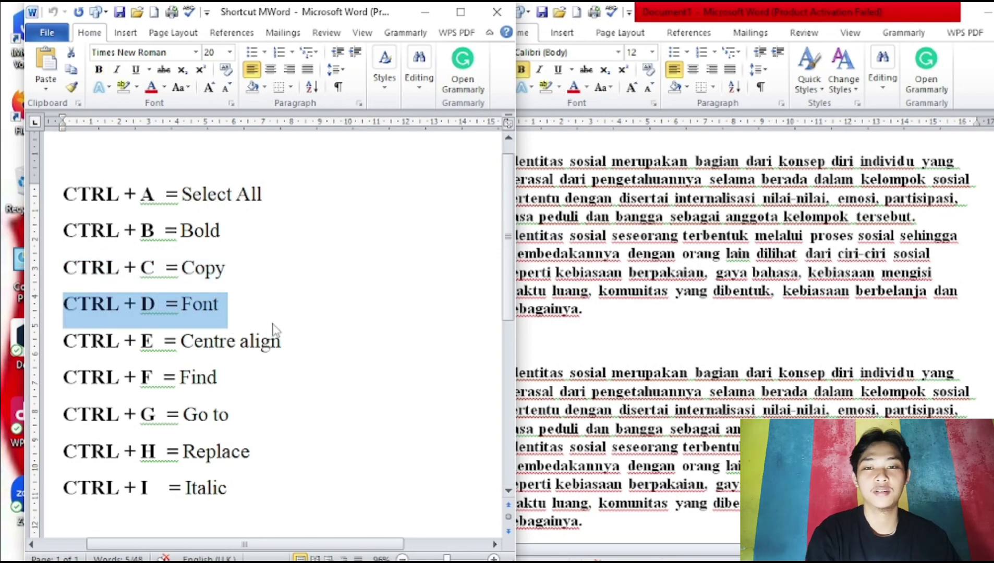
- Open the Font settings for the empty line between the two paragraphs and choose the Bold Italic font style
left_click(691, 331)
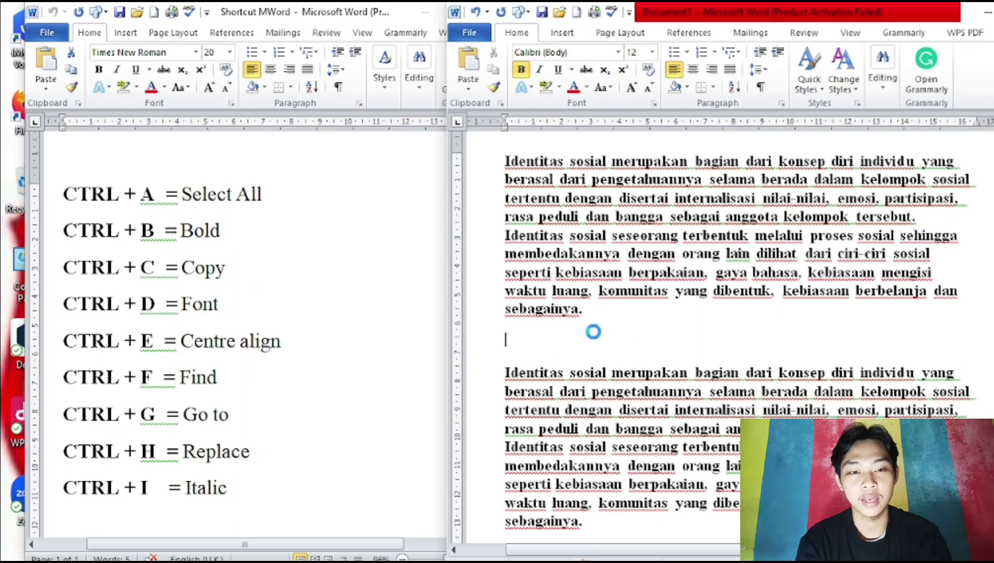
key("ctrl+d")
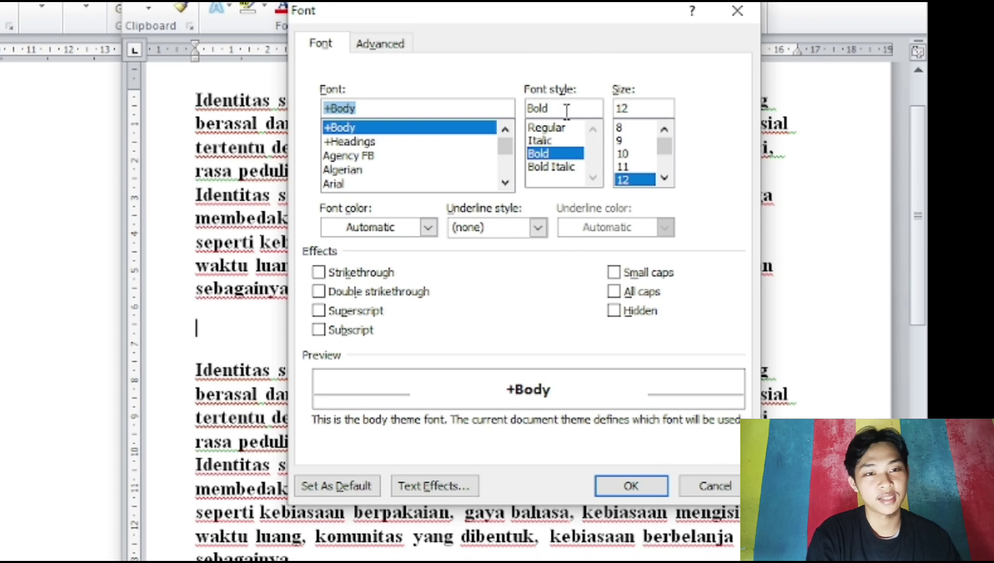
left_click(557, 168)
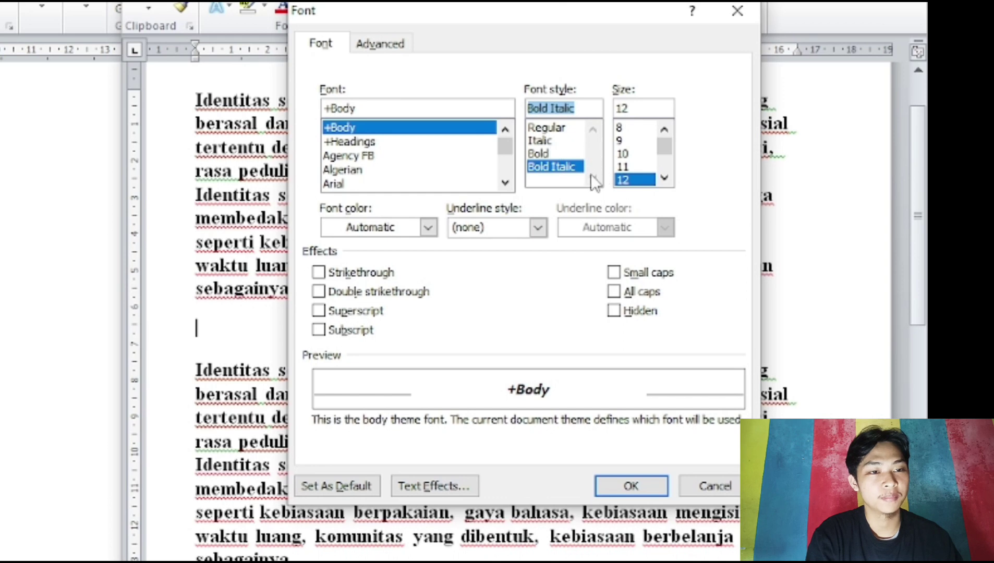
left_click(588, 107)
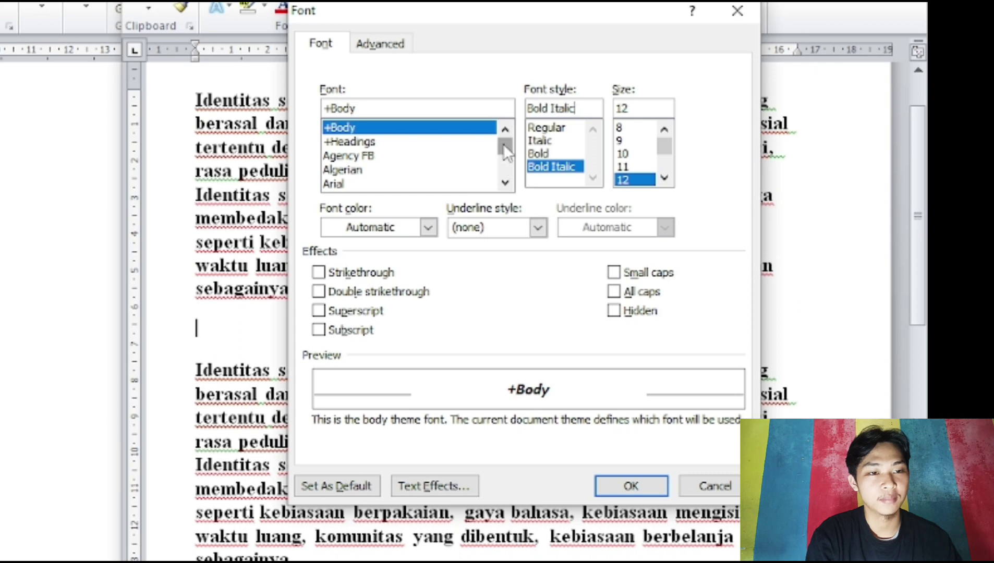
- Choose Times New Roman as the font for the empty line between the two paragraphs and apply the font settings
left_click_drag(503, 143, 501, 146)
scroll(405, 153, "down", 1)
scroll(406, 153, "down", 7)
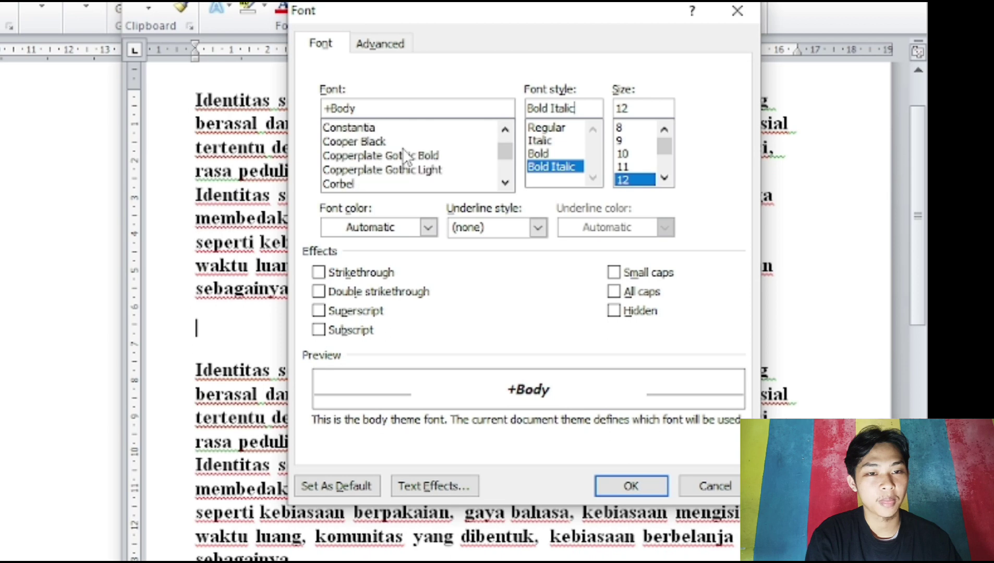
scroll(405, 155, "down", 17)
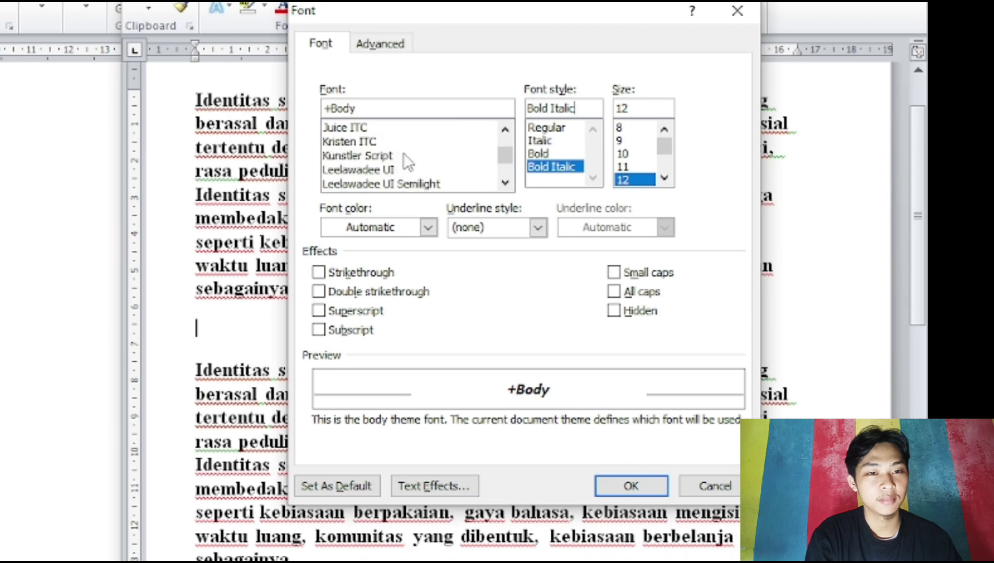
scroll(405, 156, "down", 7)
scroll(405, 153, "down", 4)
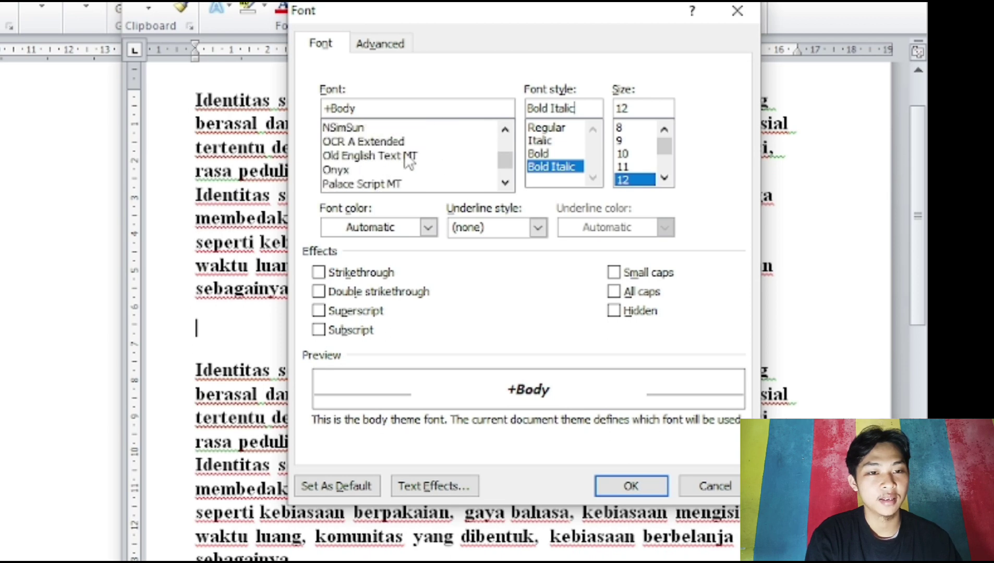
scroll(404, 152, "up", 4)
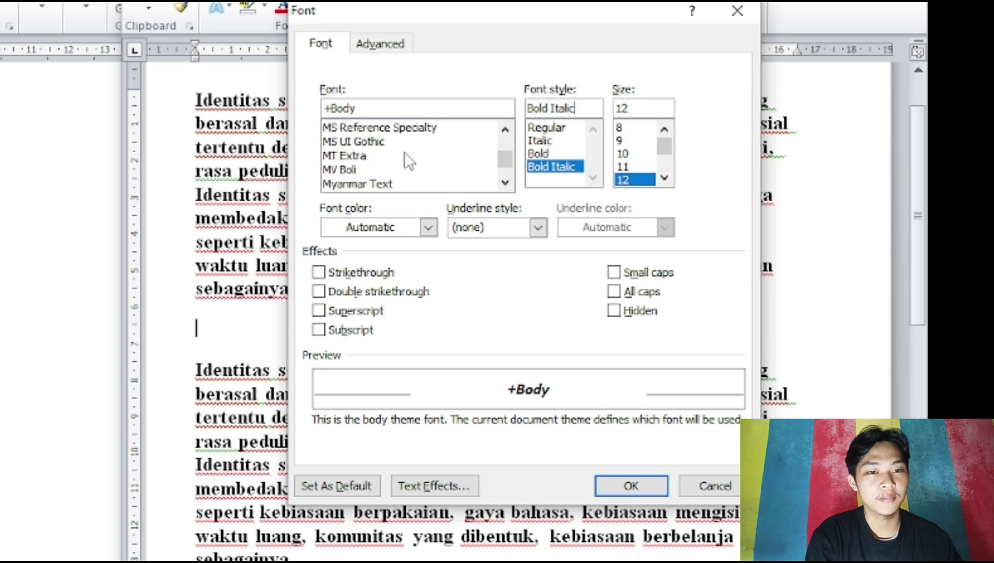
scroll(403, 151, "up", 6)
scroll(404, 154, "up", 5)
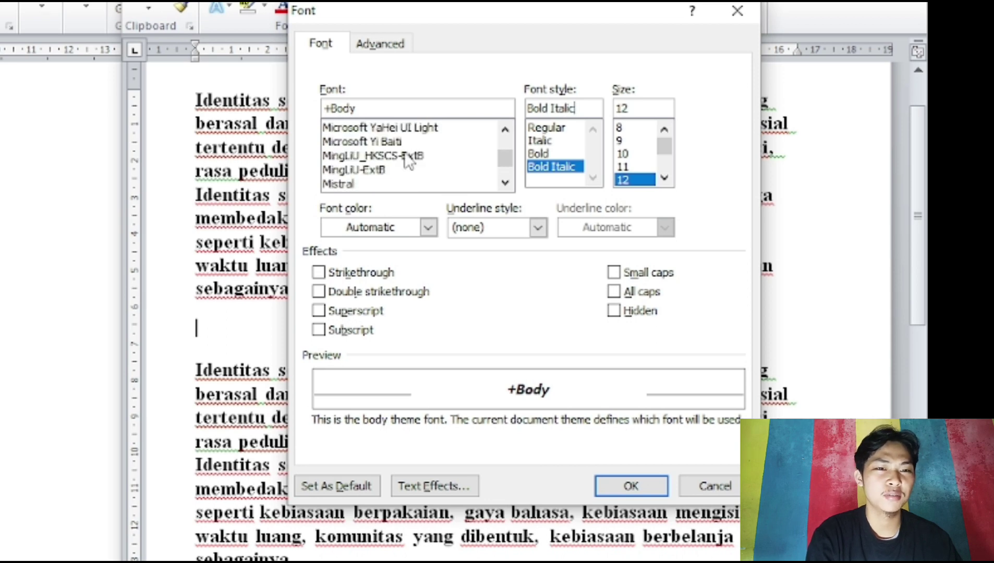
scroll(407, 159, "up", 4)
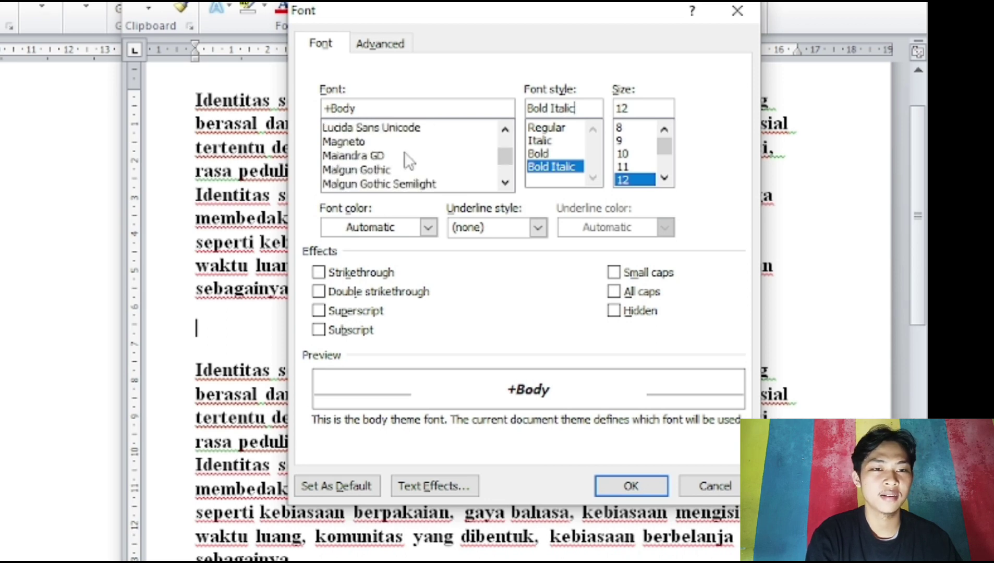
scroll(403, 151, "up", 2)
scroll(404, 151, "down", 7)
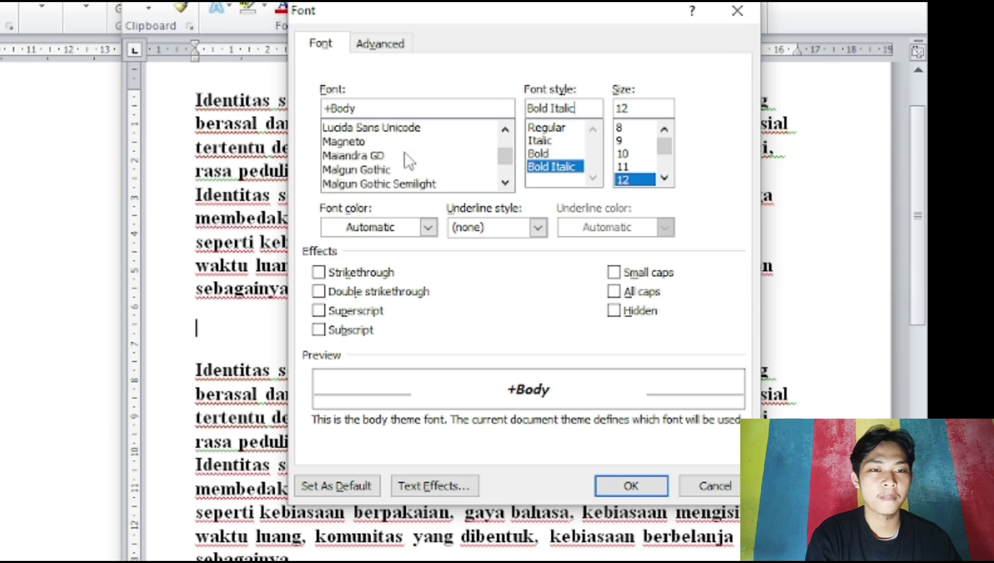
scroll(408, 154, "down", 20)
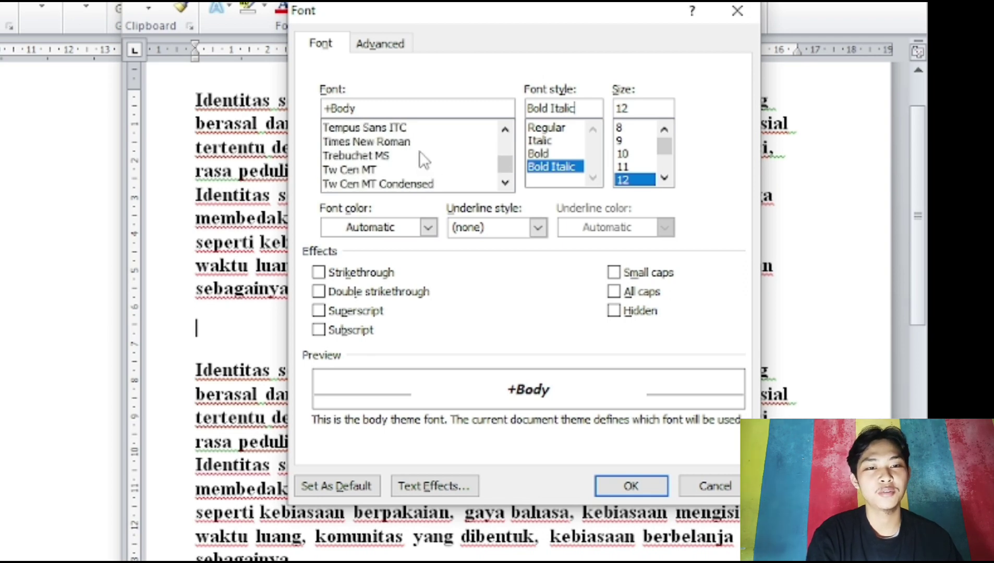
left_click(394, 143)
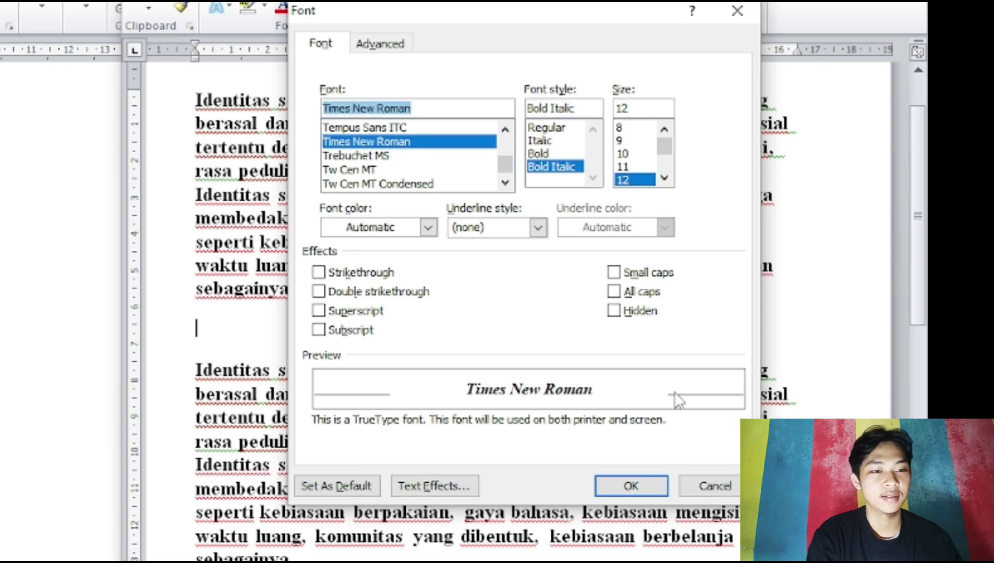
left_click(633, 488)
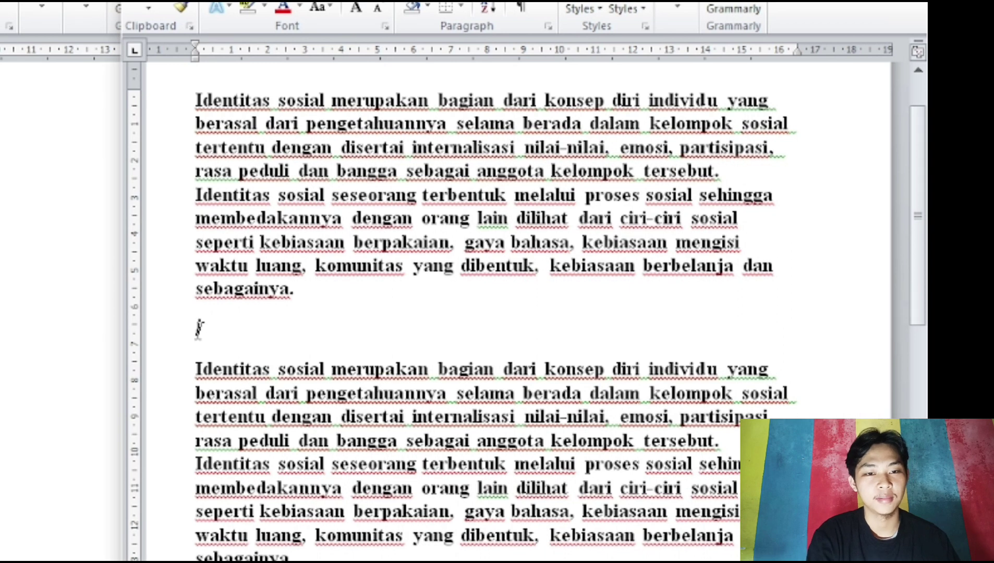
- Enter the sample text "Dbldjndslkgsdgi iflfjdifhdi" on the empty line between the two paragraphs, and delete it again
type("db")
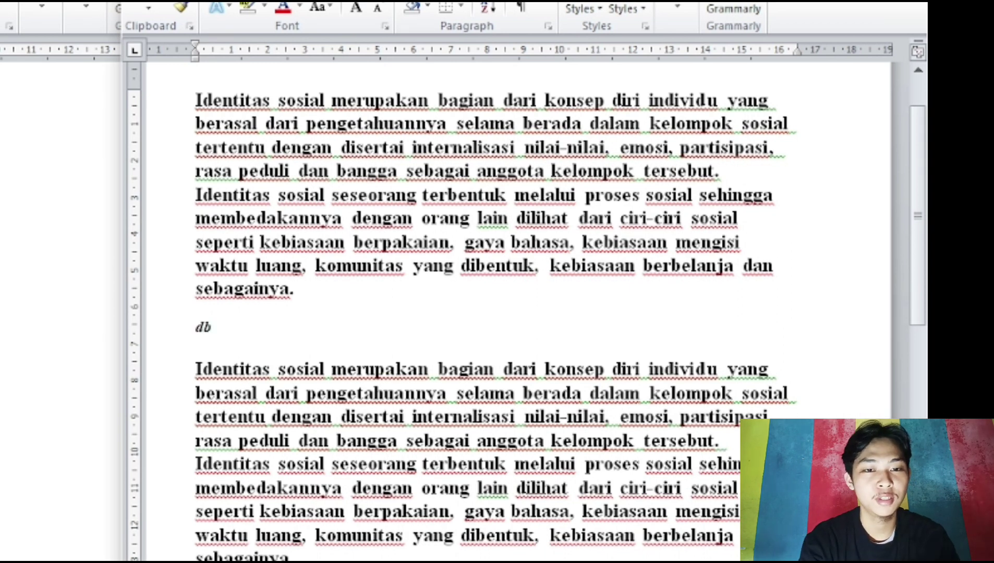
type("ldjndslkgsdgi iflfjdifhdi")
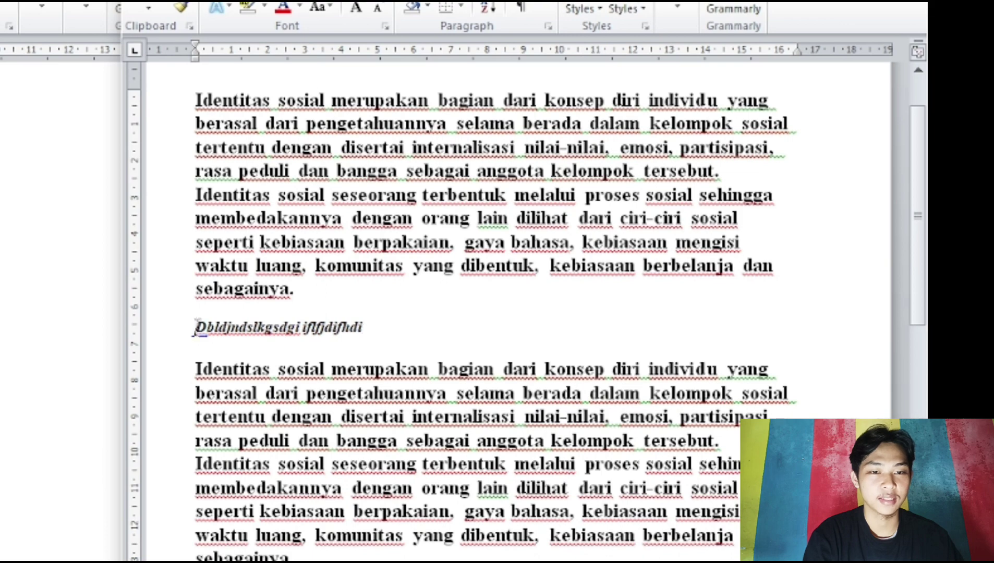
left_click_drag(194, 328, 395, 333)
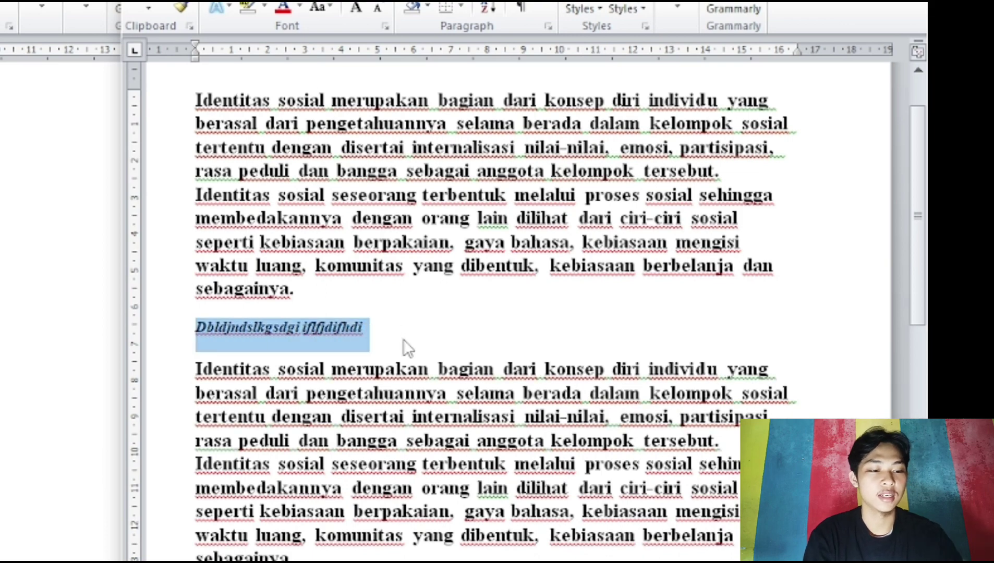
key("Delete")
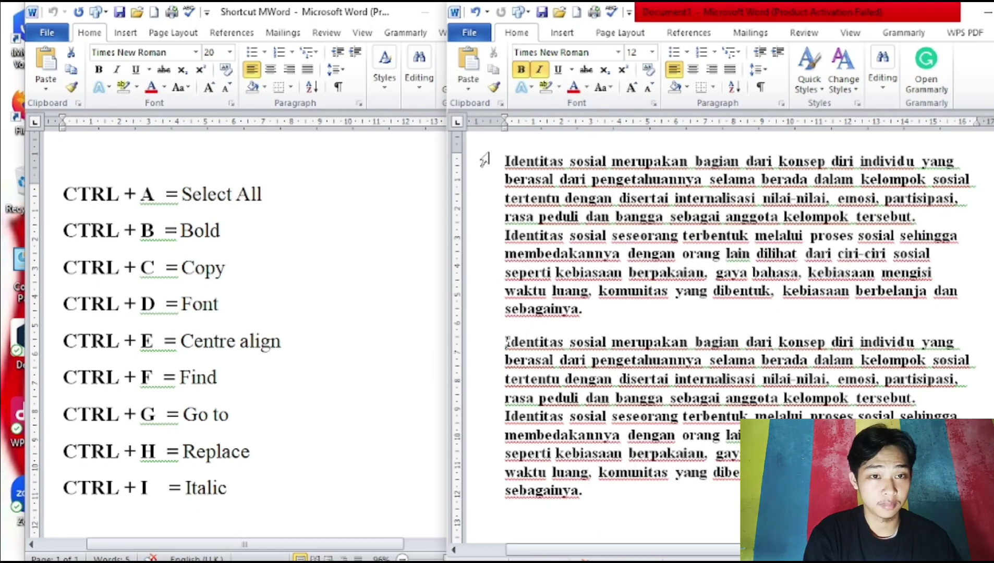
- Centre-align the whole first paragraph of the practice document and deselect it
left_click_drag(507, 160, 595, 313)
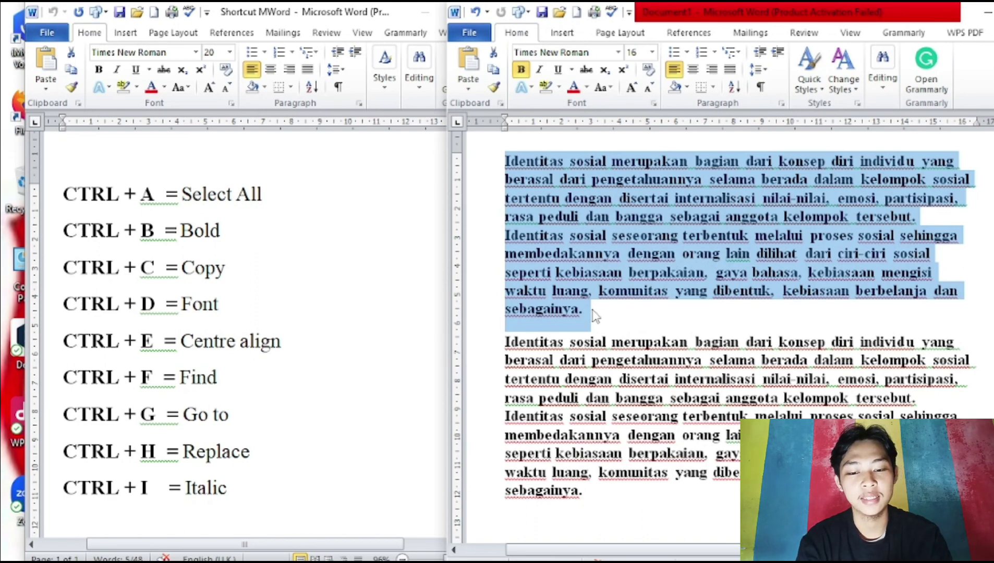
key("ctrl+e")
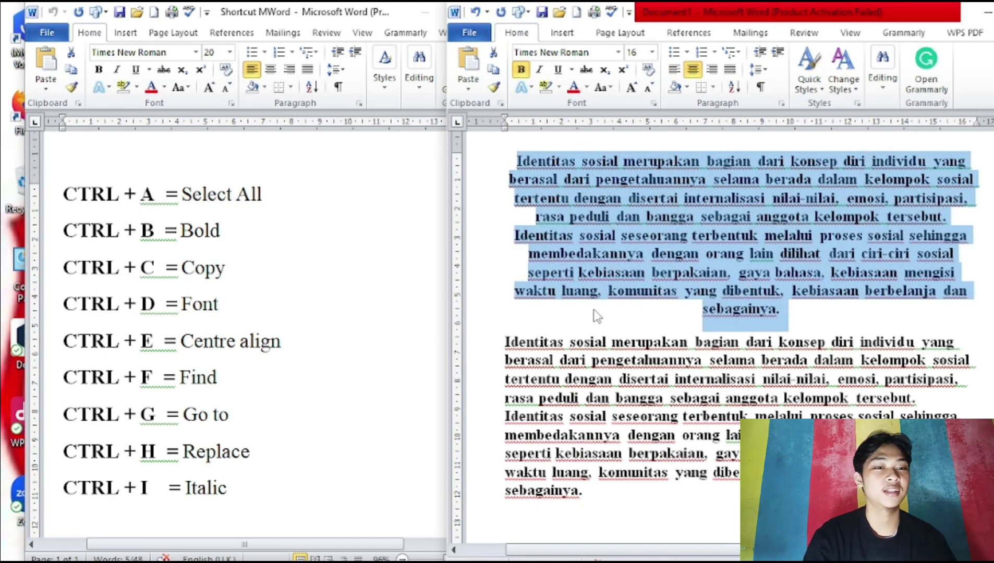
left_click(824, 310)
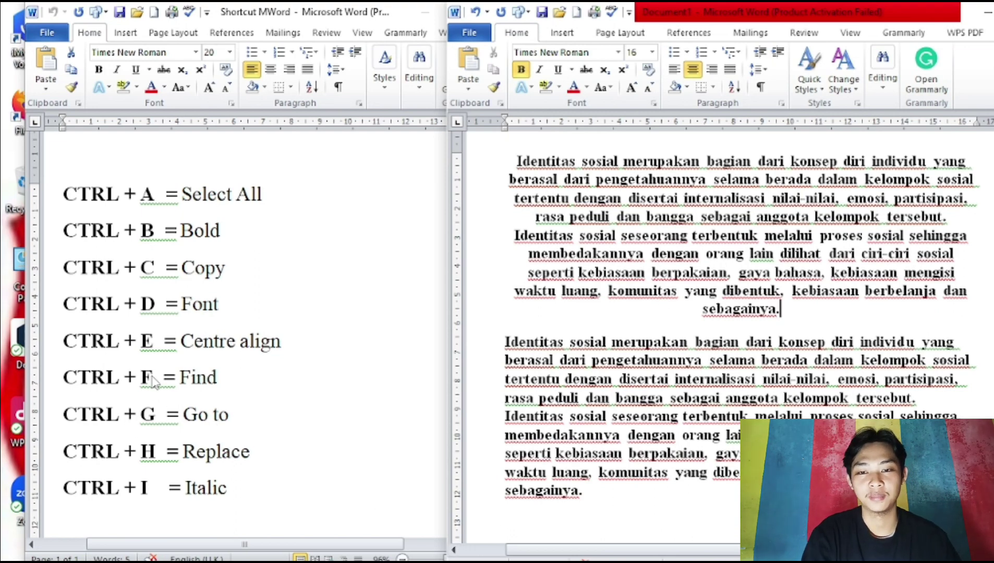
- Highlight the "CTRL + F = Find" line in the shortcut list document, and return to the practice document
left_click(72, 375)
left_click_drag(61, 378, 220, 382)
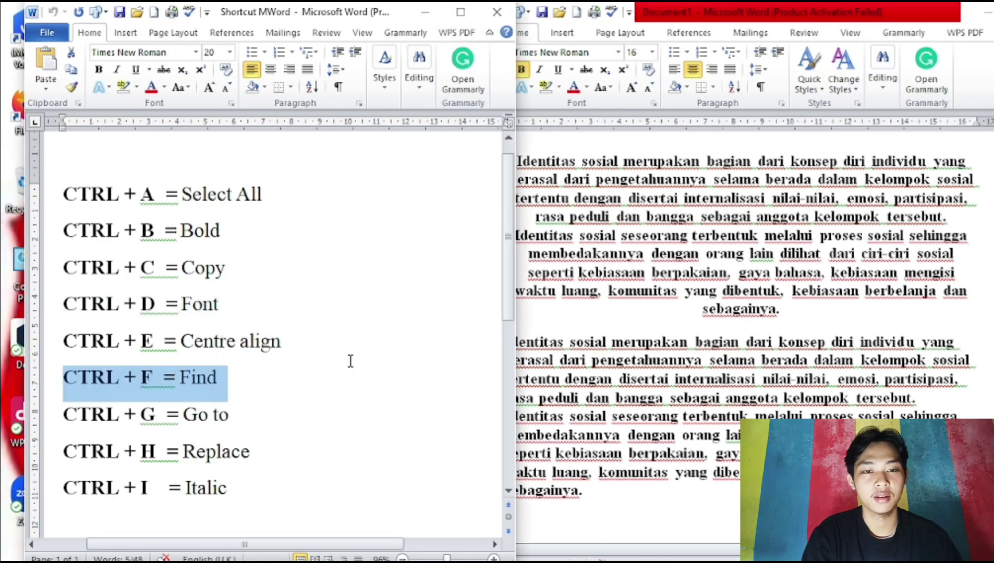
left_click(596, 325)
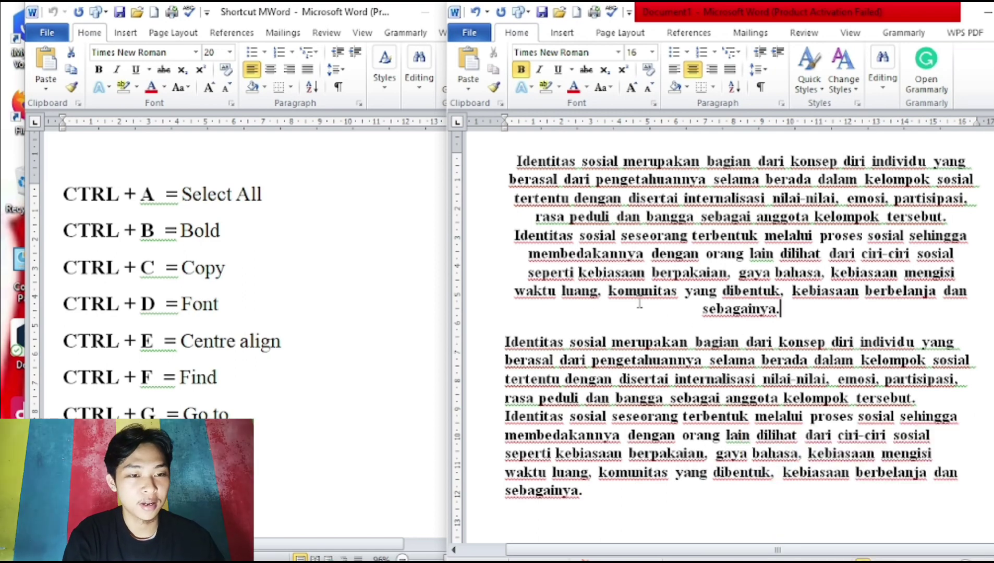
- Delete the second, left-aligned paragraph from the practice document
left_click_drag(502, 342, 596, 491)
key("Delete")
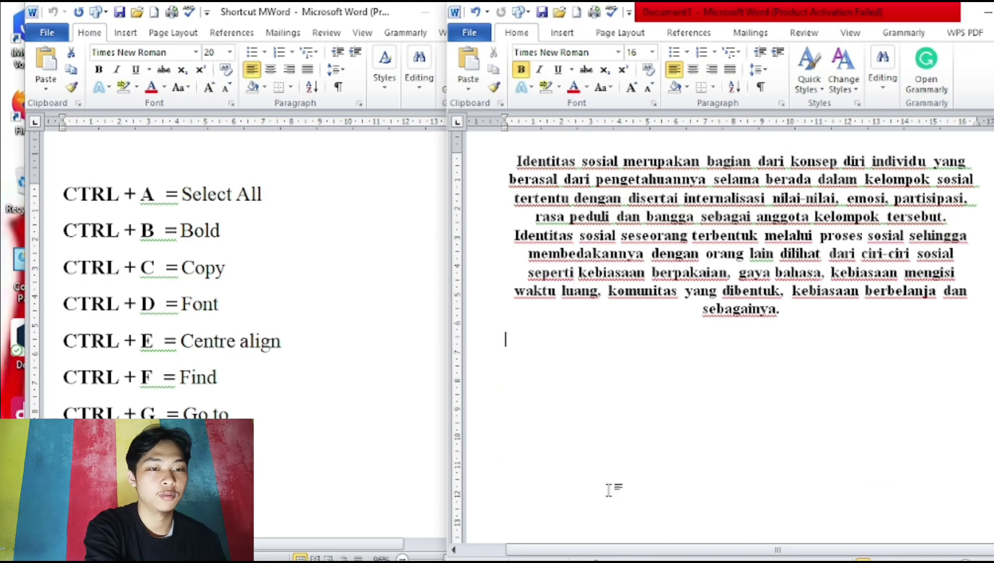
key("ctrl+e")
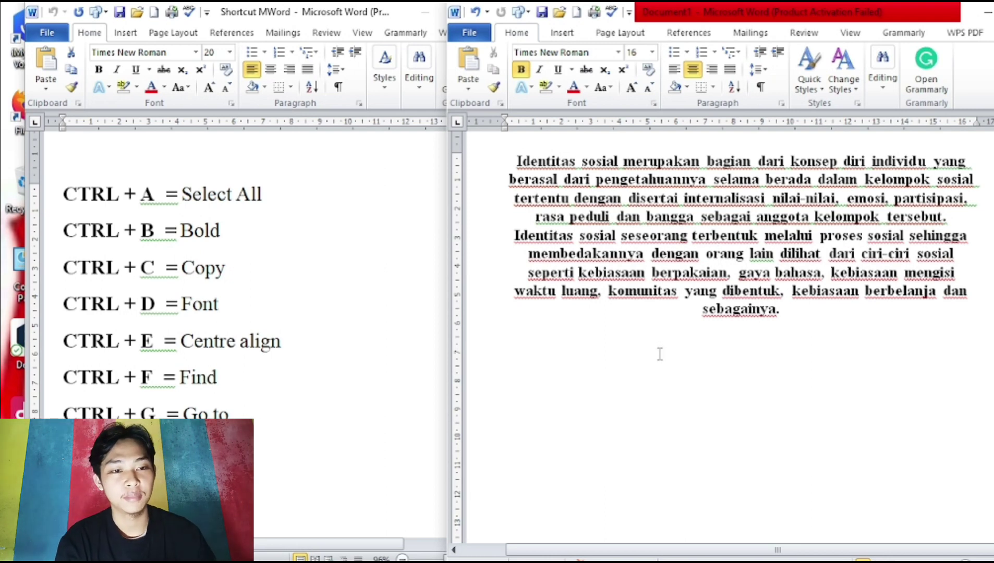
- Search the practice document for "nilai" in place of the earlier search term, and shift the first matched "nilai" behind the hyphen
key("ctrl+f")
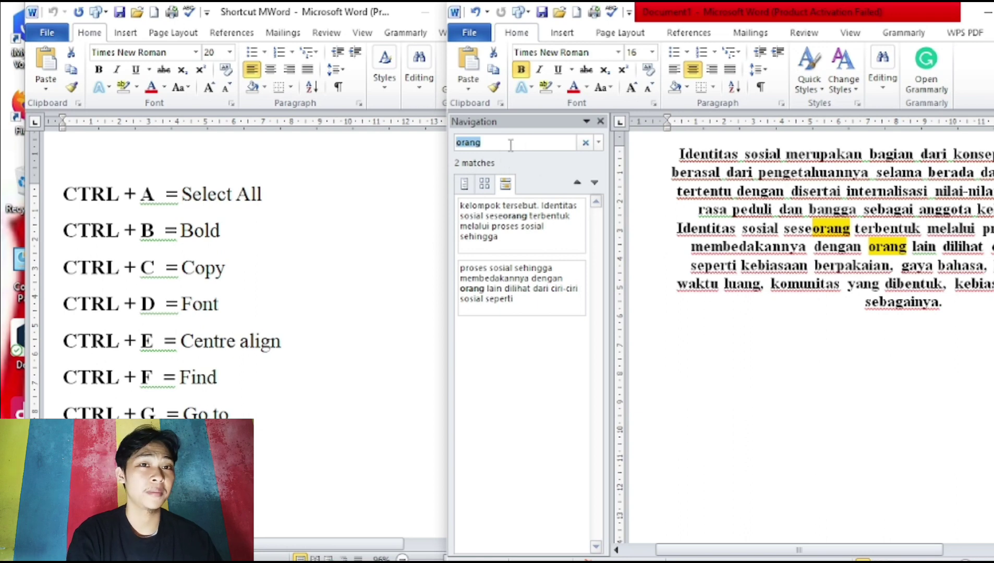
left_click(585, 142)
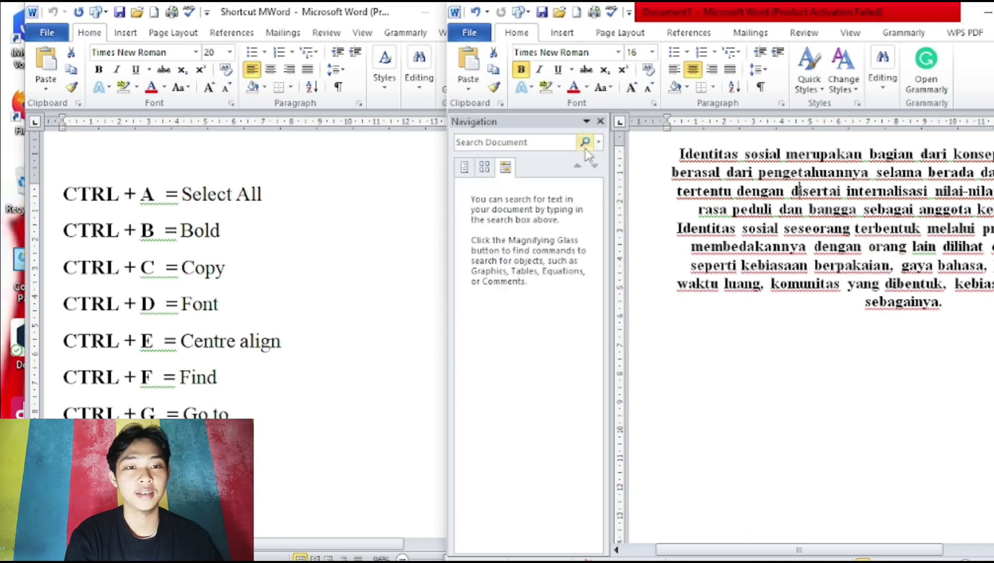
left_click(491, 141)
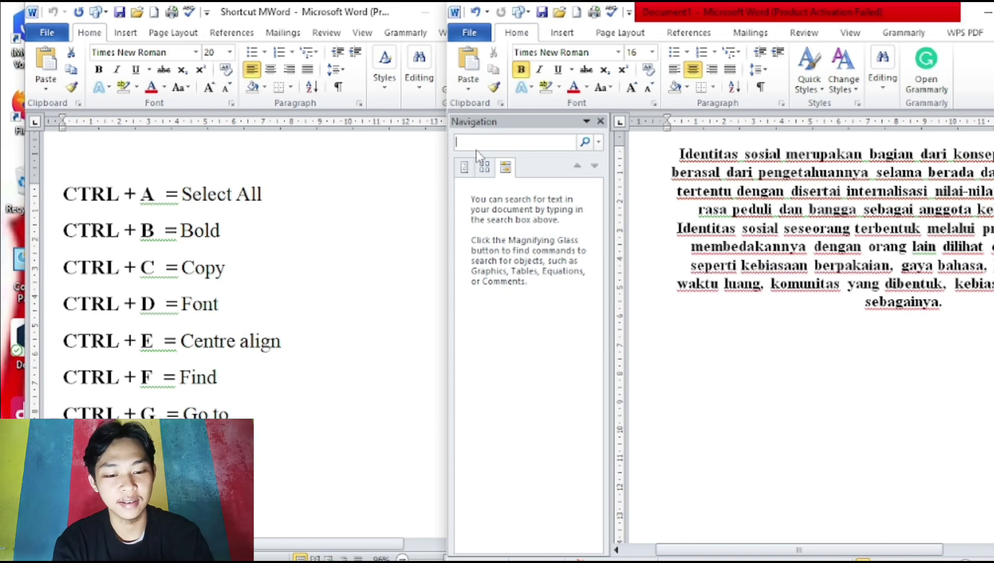
type("nilai")
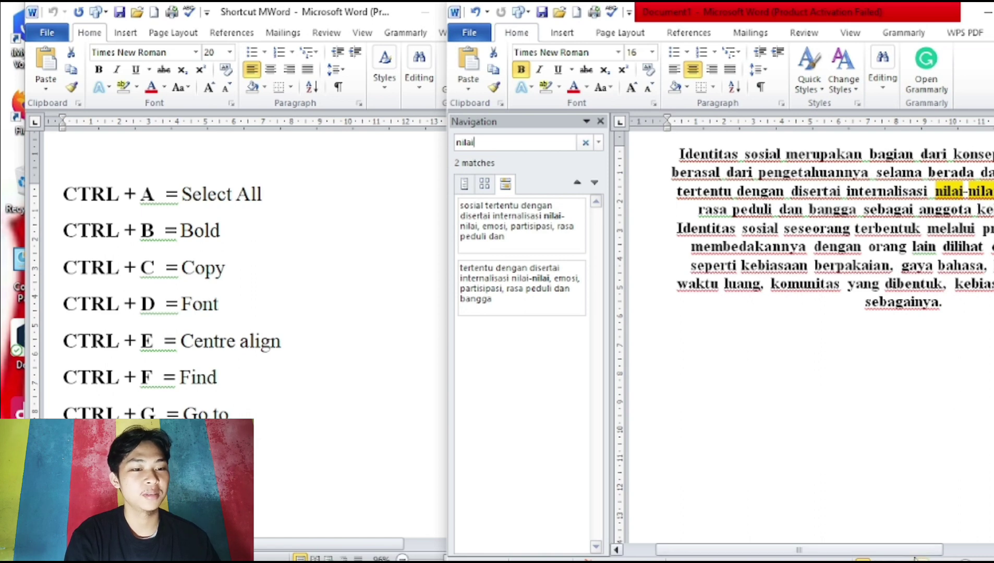
left_click_drag(918, 553, 981, 551)
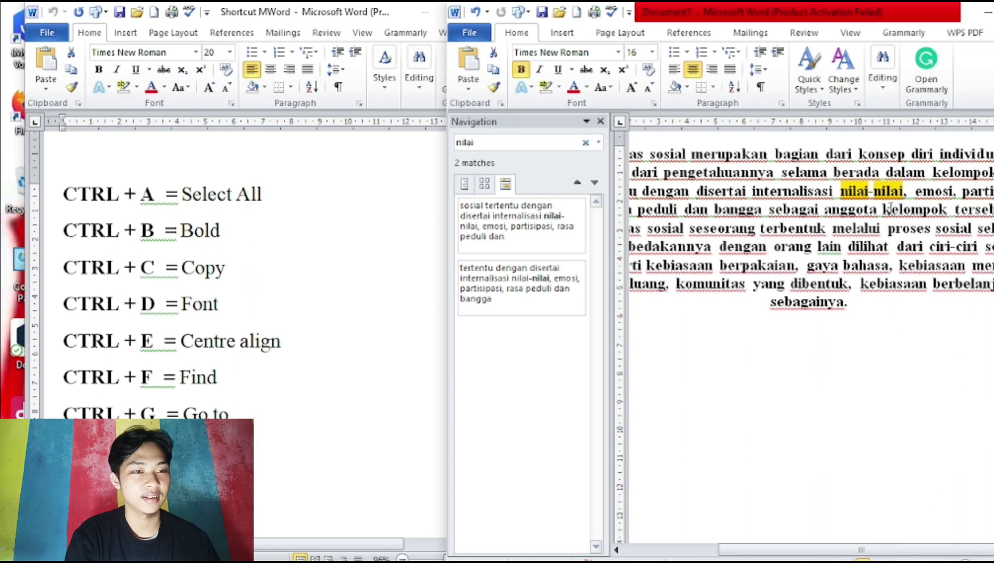
left_click_drag(872, 550, 855, 550)
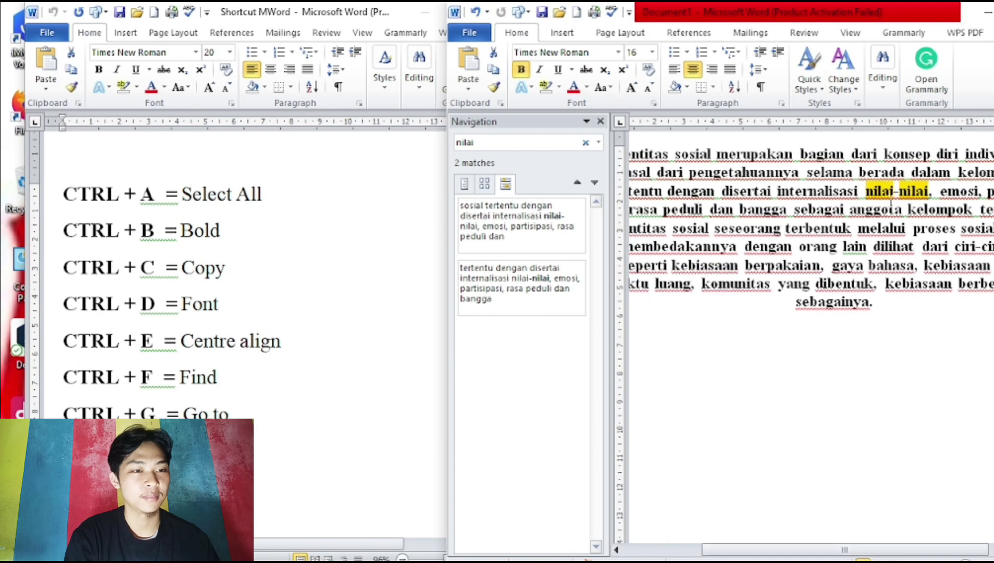
left_click_drag(869, 195, 922, 196)
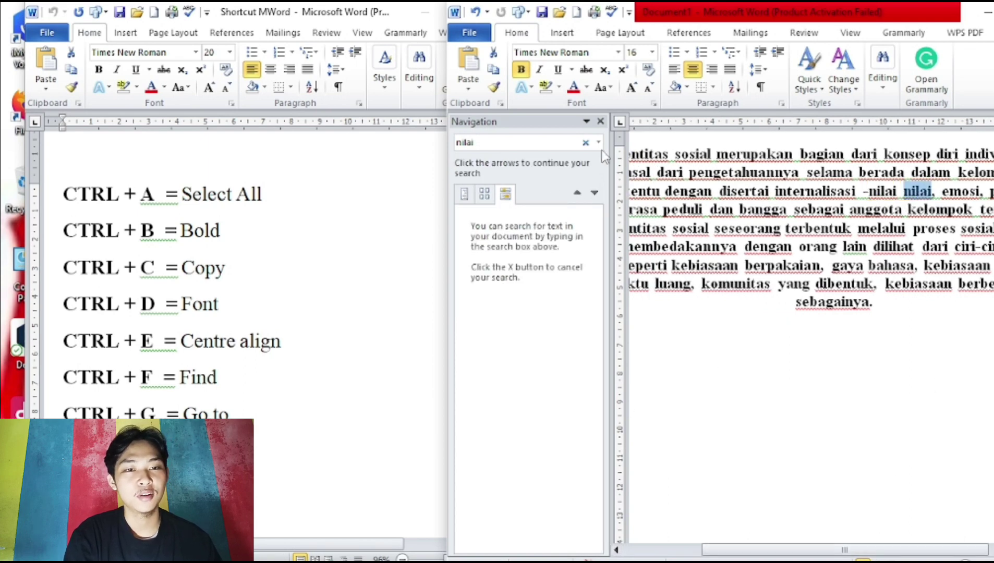
- Search the practice document for "orang", close the search, and place the cursor on the empty line below the paragraph
left_click(586, 145)
left_click(503, 143)
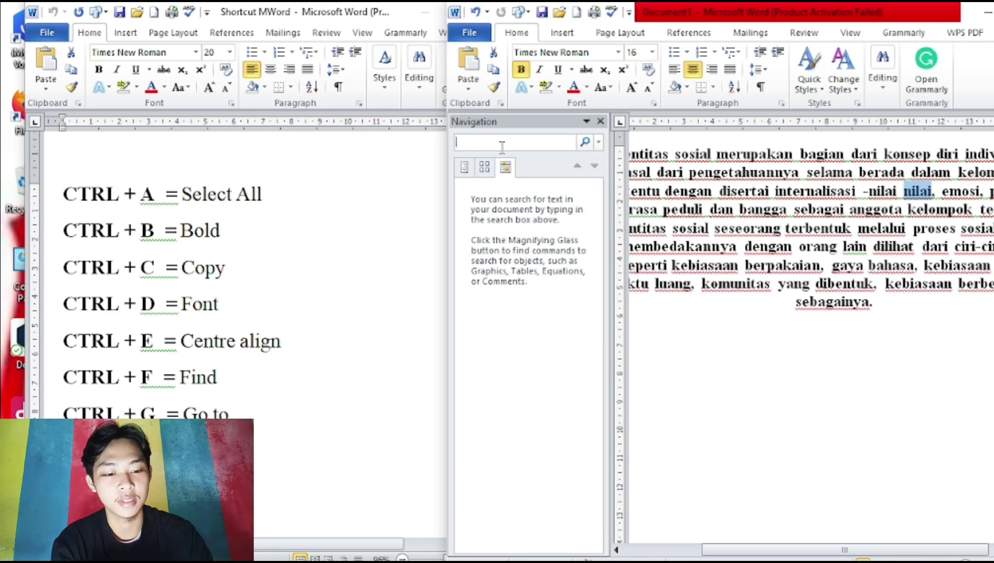
type("orang")
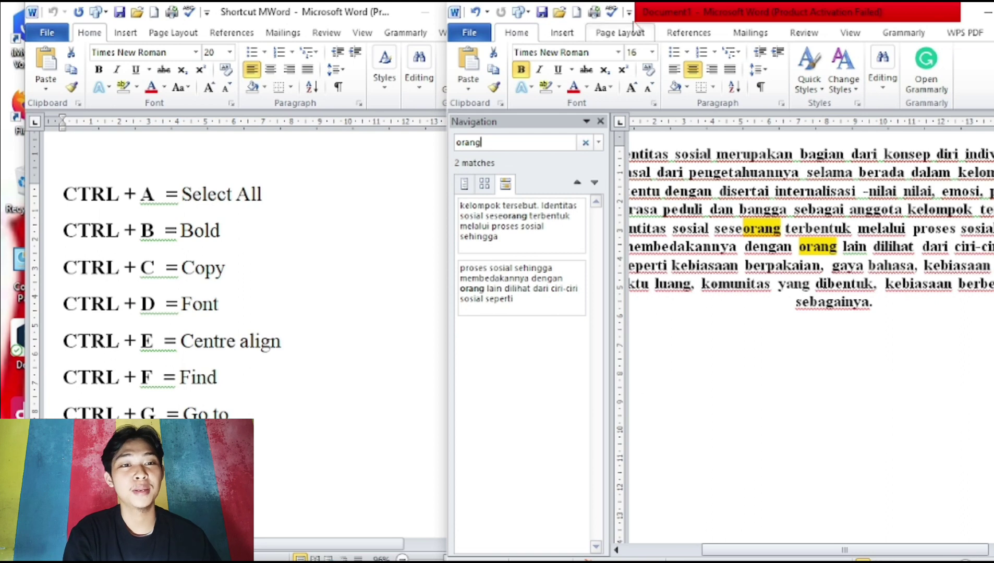
left_click(600, 121)
left_click(648, 356)
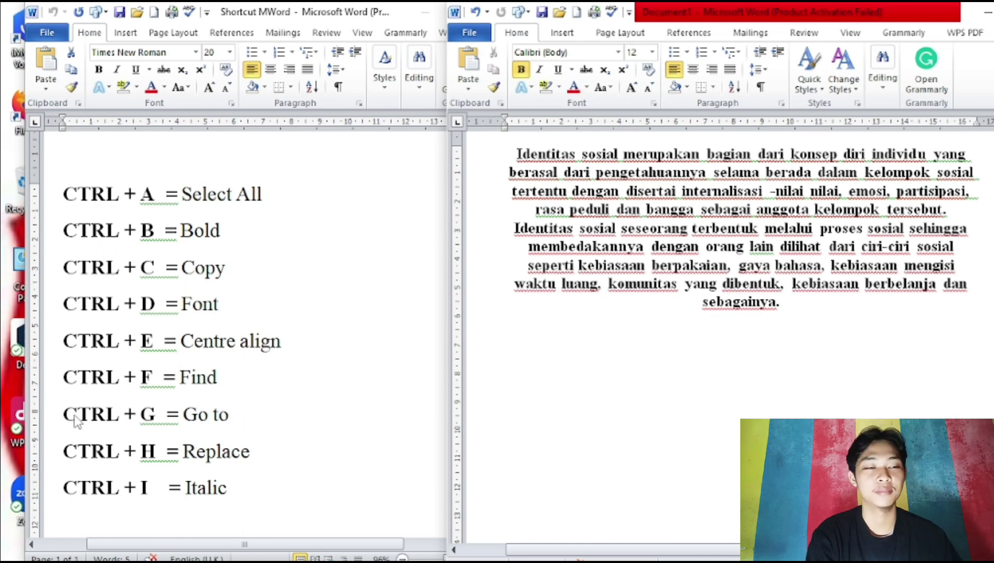
- Highlight the "CTRL + G = Go to" line in the shortcut list document, and return to the practice document
left_click(60, 409)
left_click_drag(62, 415, 227, 417)
left_click(552, 410)
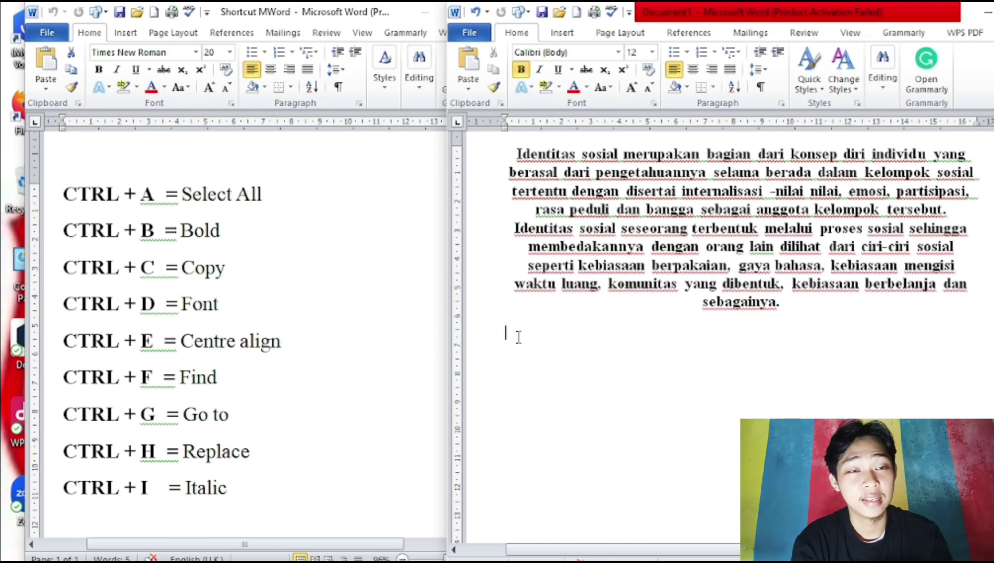
- Jump to line 4 of the practice document with Go To, and close the Find and Replace dialog
key("ctrl+g")
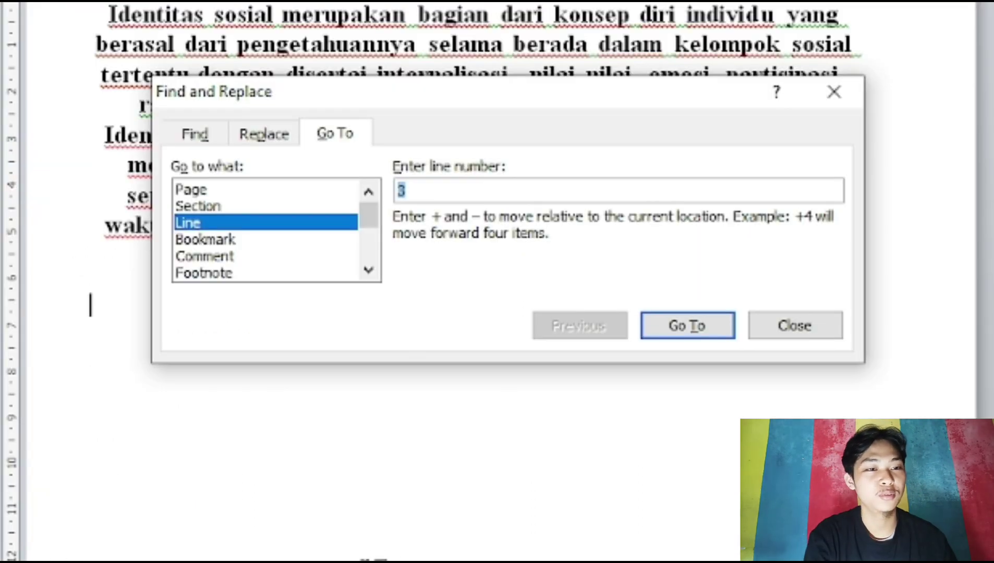
left_click(330, 138)
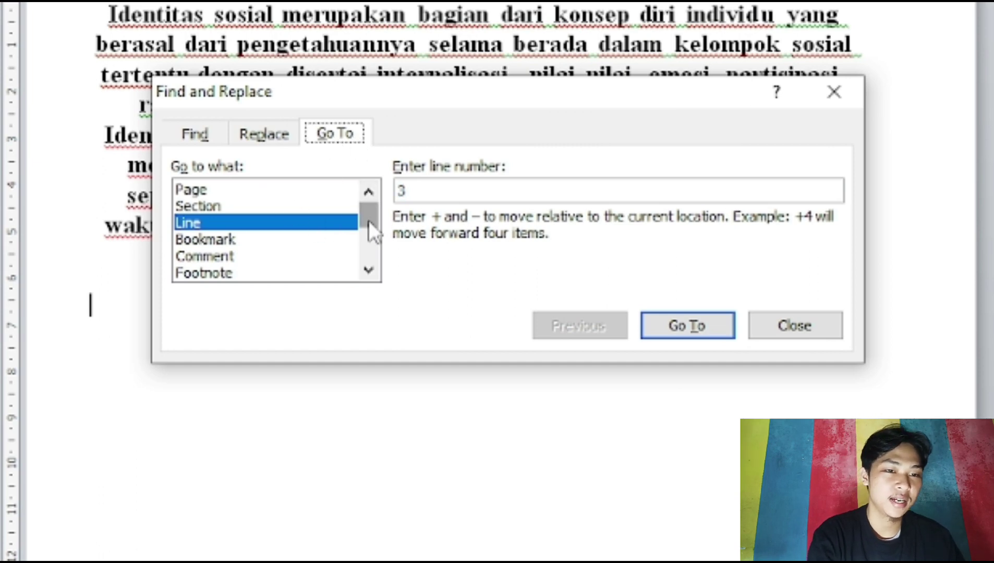
left_click_drag(366, 222, 355, 204)
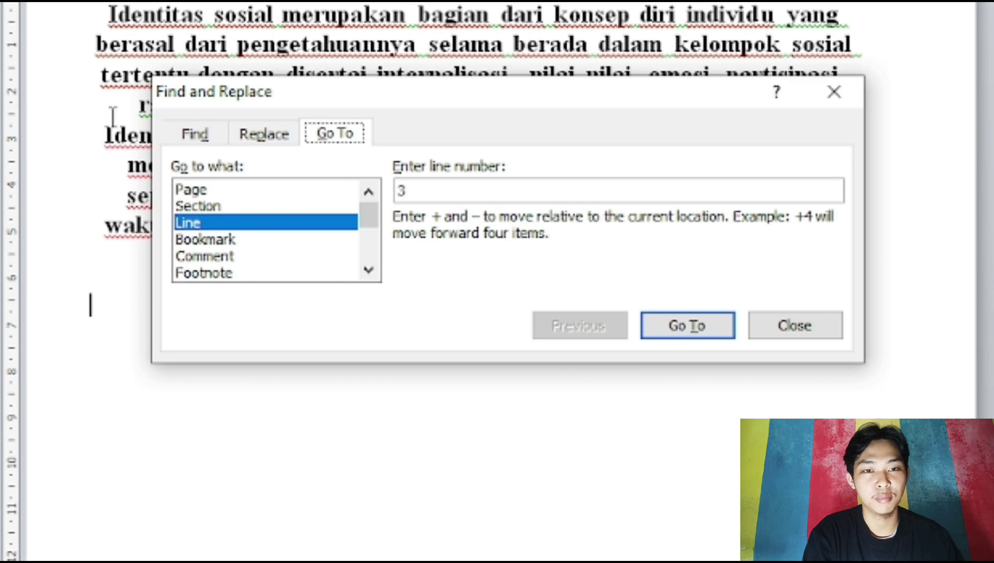
left_click(107, 166)
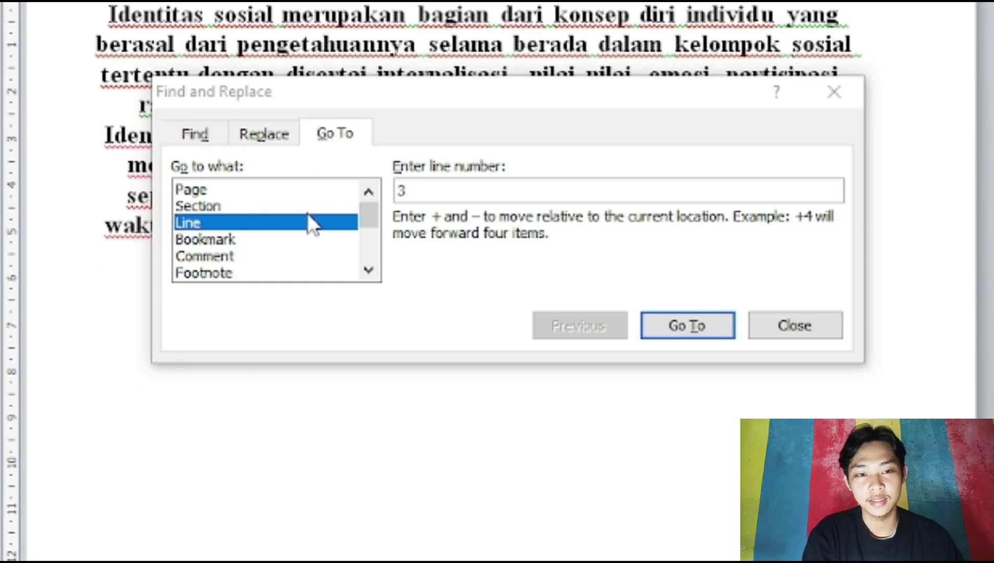
left_click(423, 189)
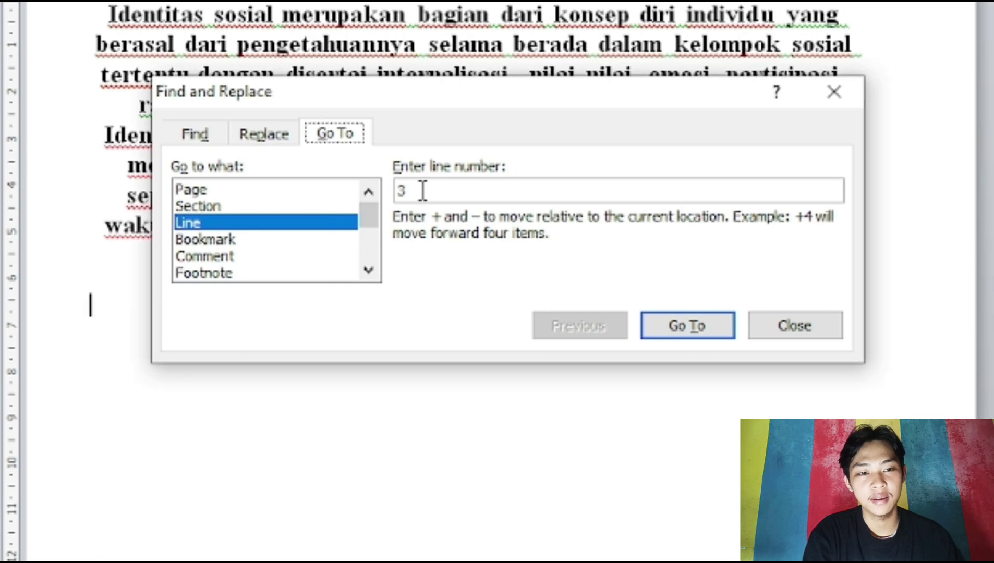
left_click(421, 189)
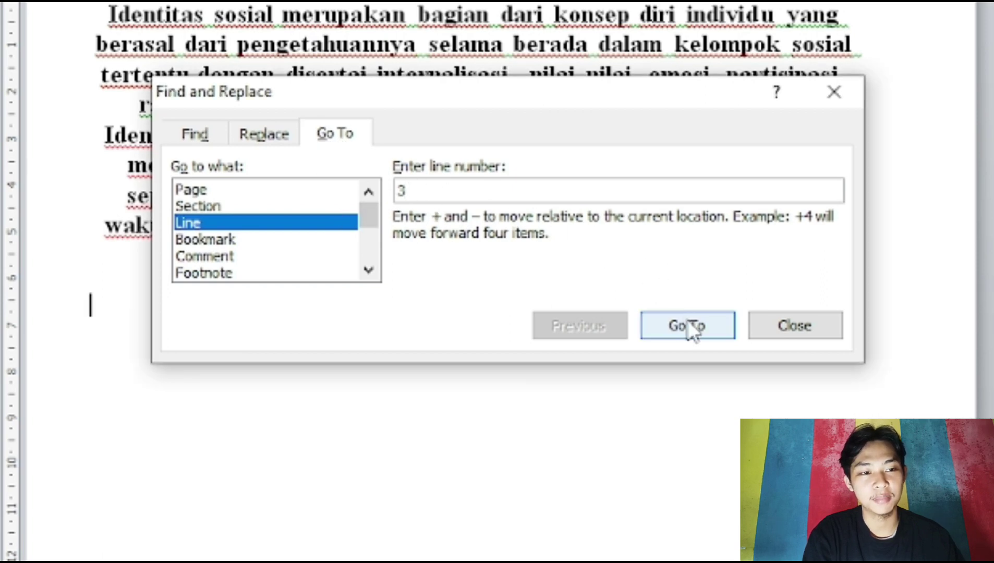
key("BackSpace")
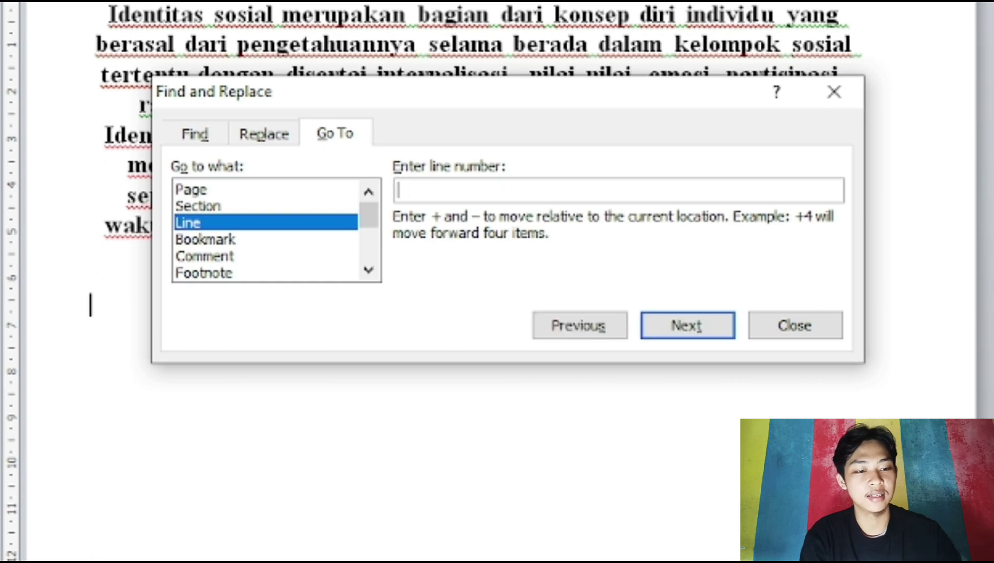
type("4")
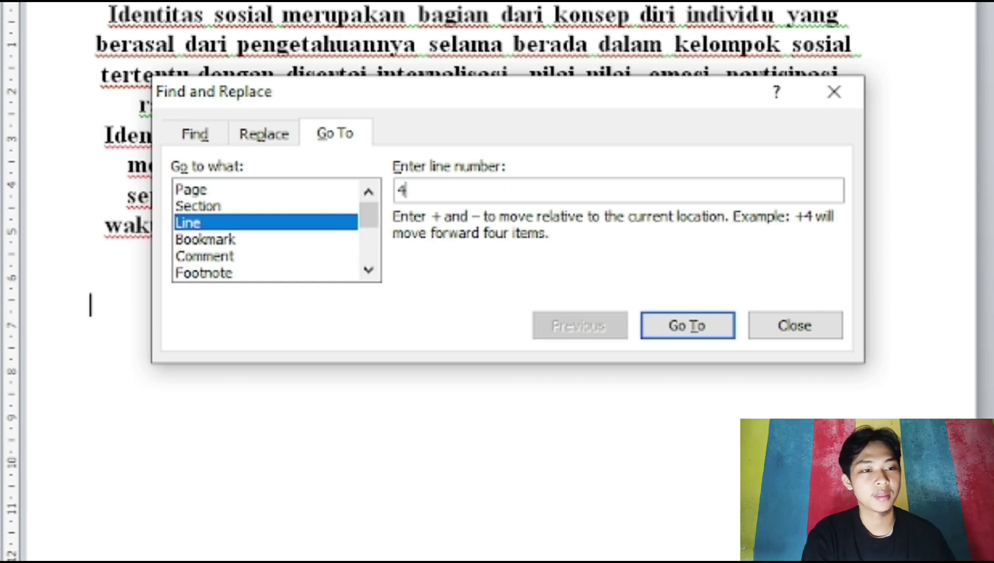
left_click(697, 326)
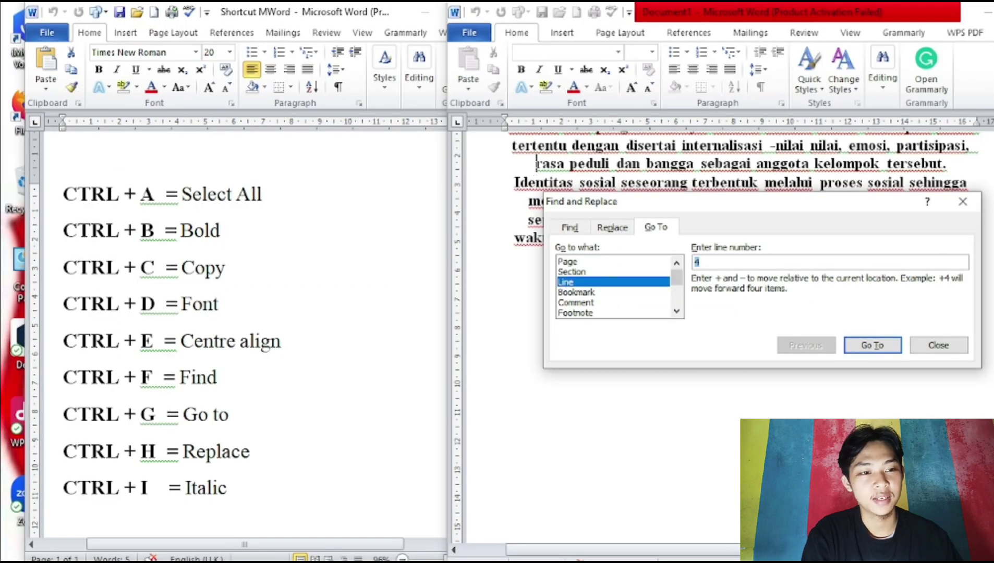
left_click(962, 201)
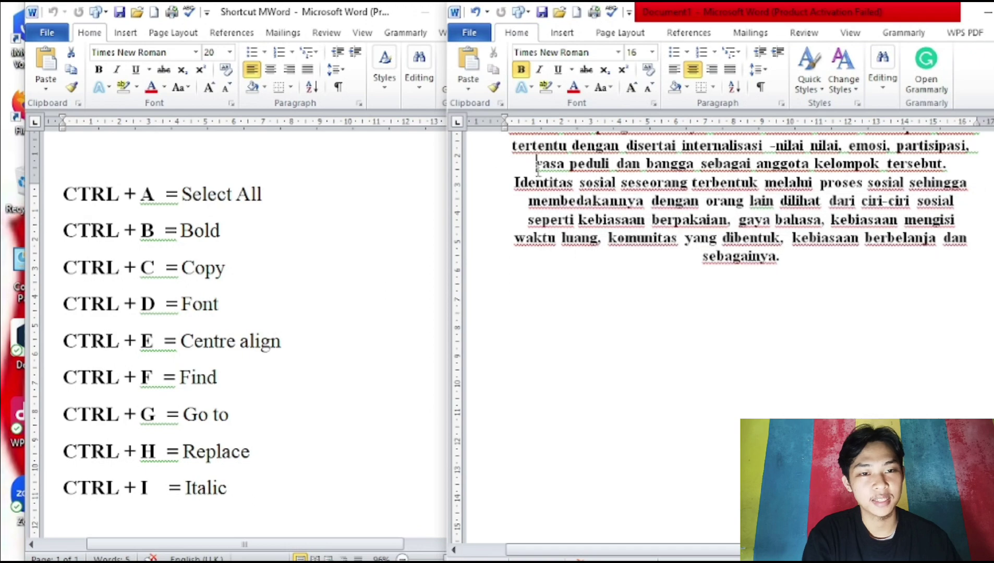
- Highlight the "CTRL + H = Replace" line in the shortcut list document, and return to the practice document
scroll(538, 166, "up", 1)
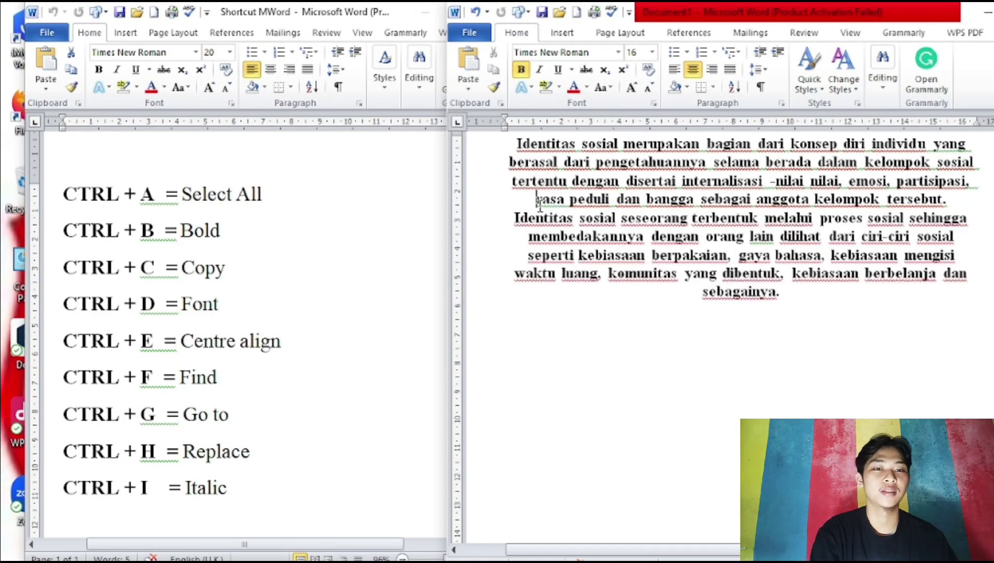
scroll(614, 233, "up", 3)
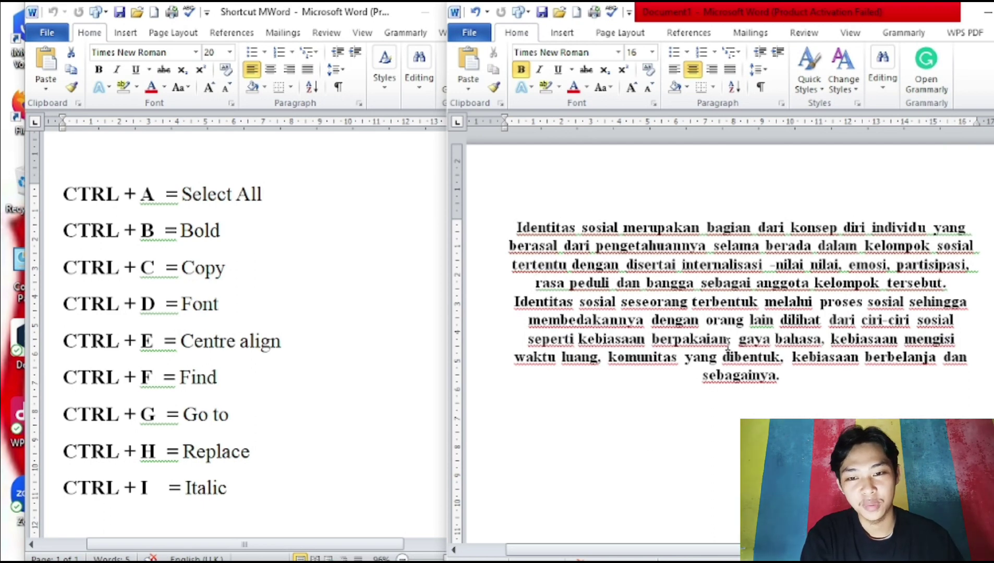
left_click(78, 458)
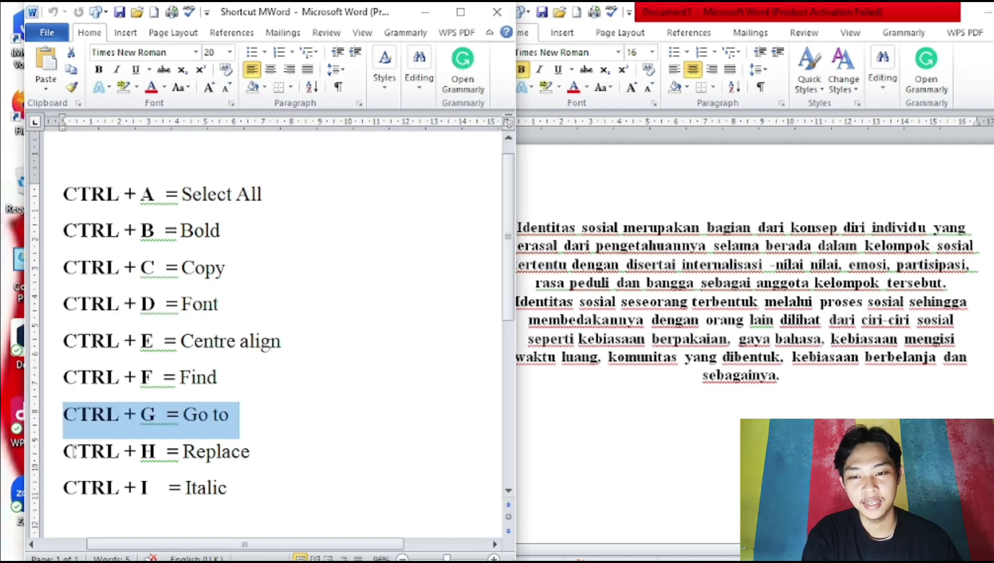
left_click(64, 451)
left_click_drag(64, 452, 268, 450)
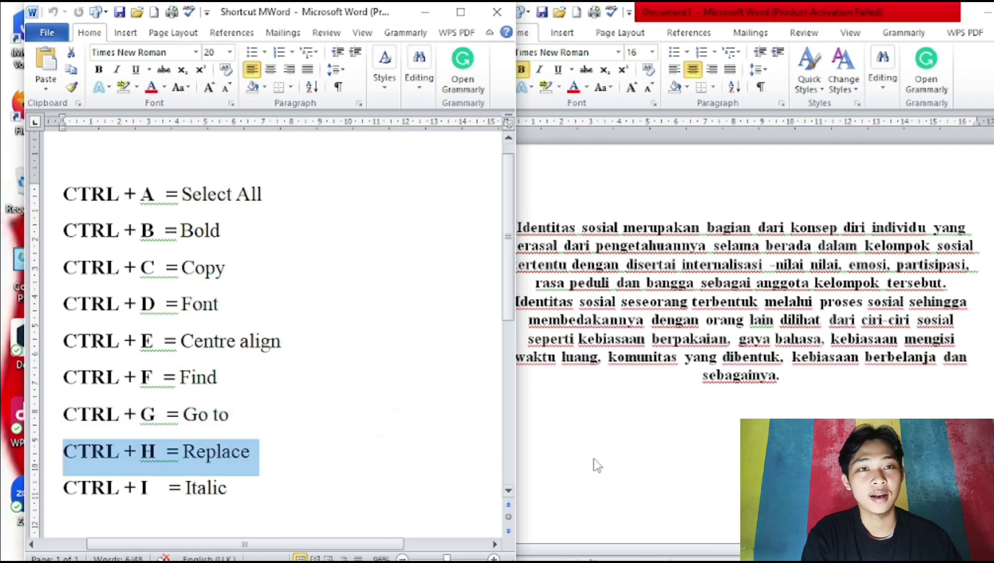
left_click(618, 440)
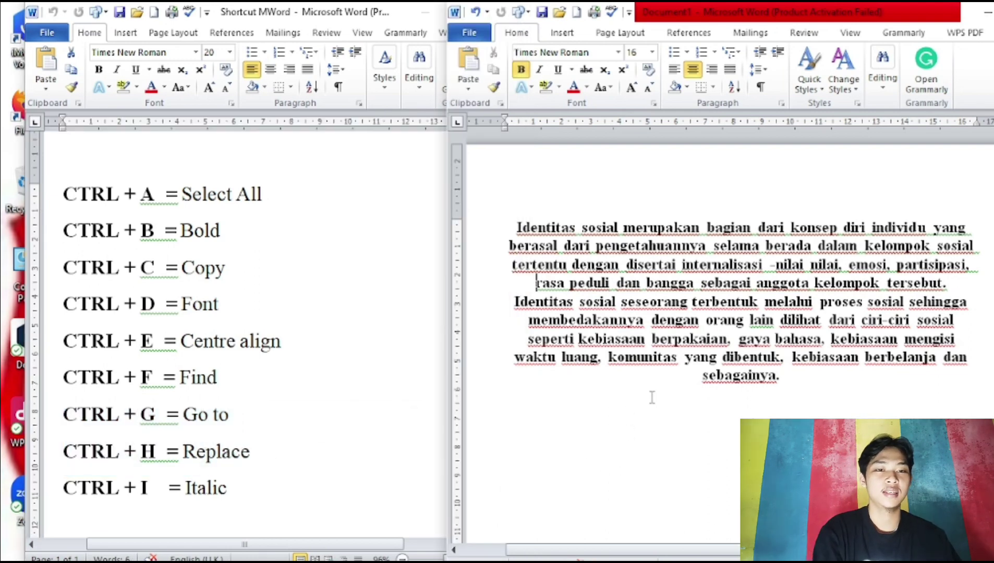
- Open Replace for the practice document, and select first the opening word "Identitas" and then the "orang" inside "seseorang" in the paragraph
scroll(651, 399, "down", 1)
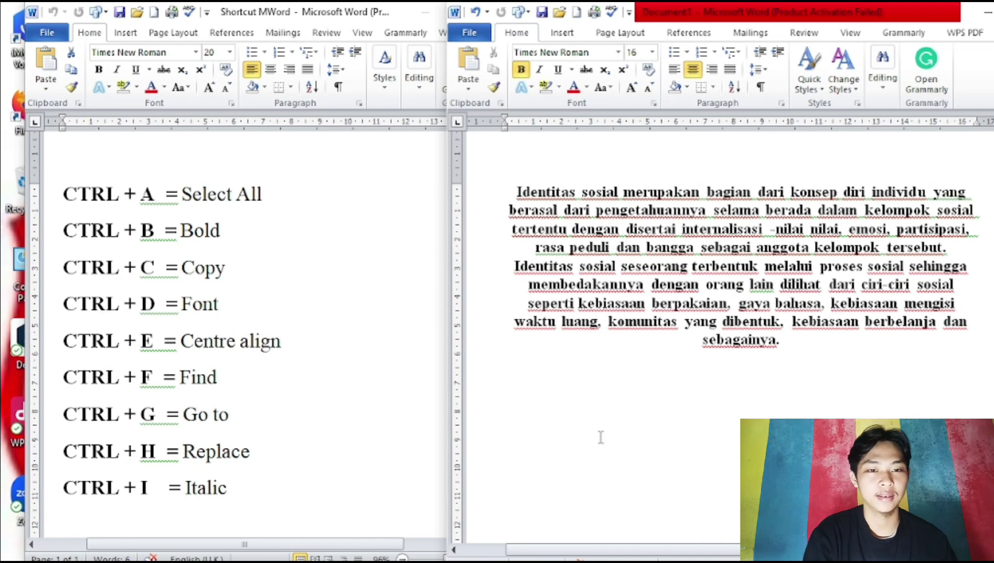
key("ctrl+h")
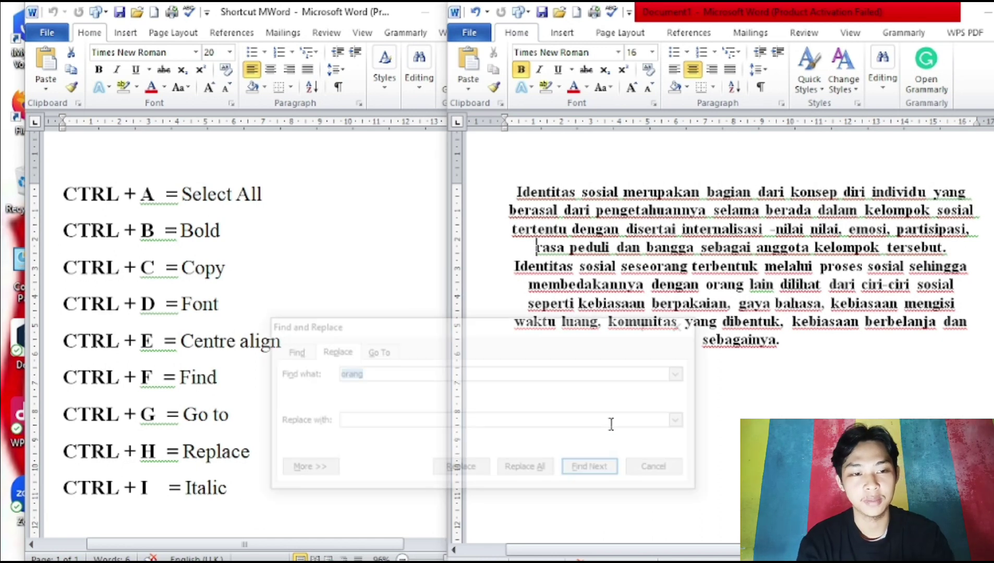
left_click(334, 354)
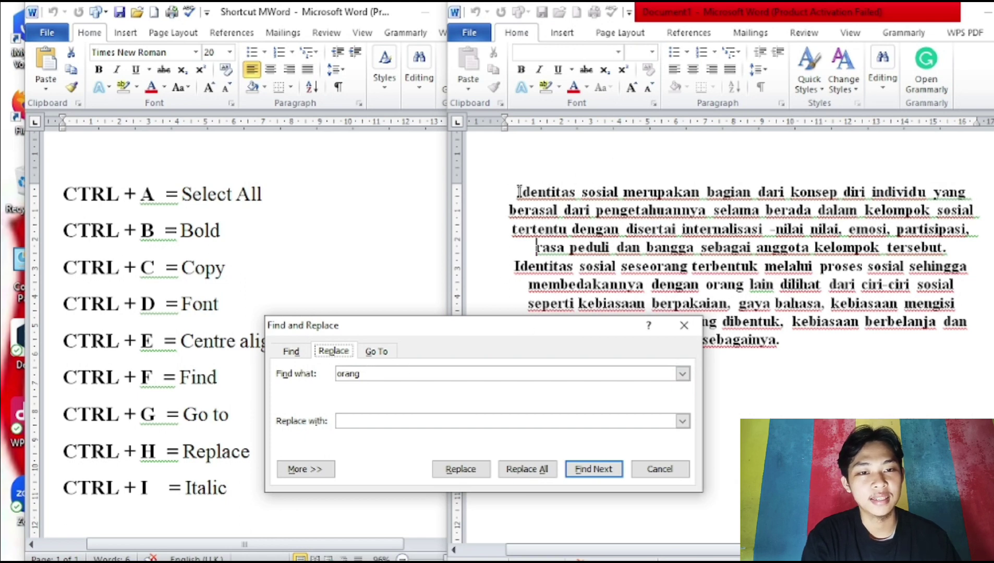
left_click(565, 194)
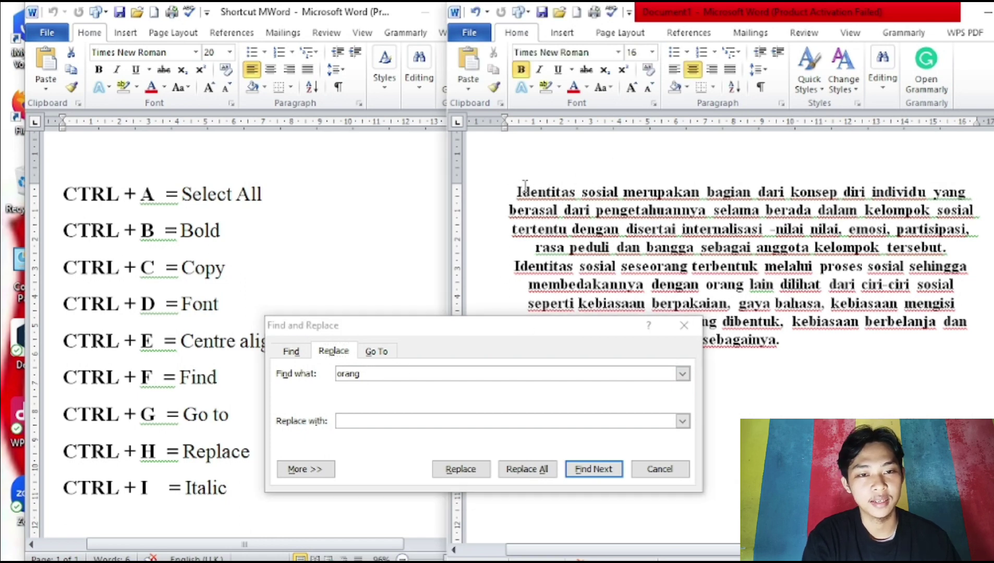
left_click_drag(516, 192, 576, 194)
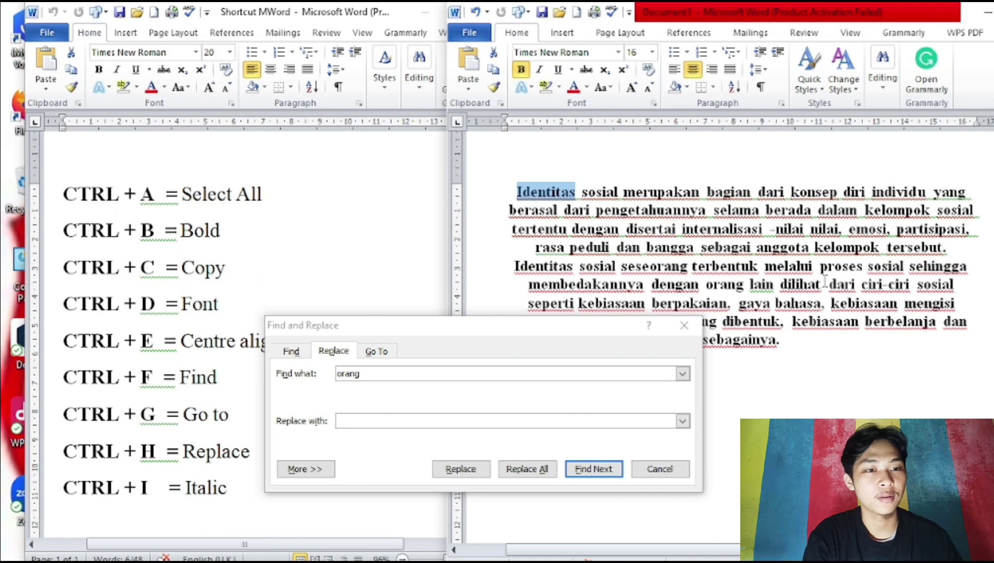
left_click(382, 374)
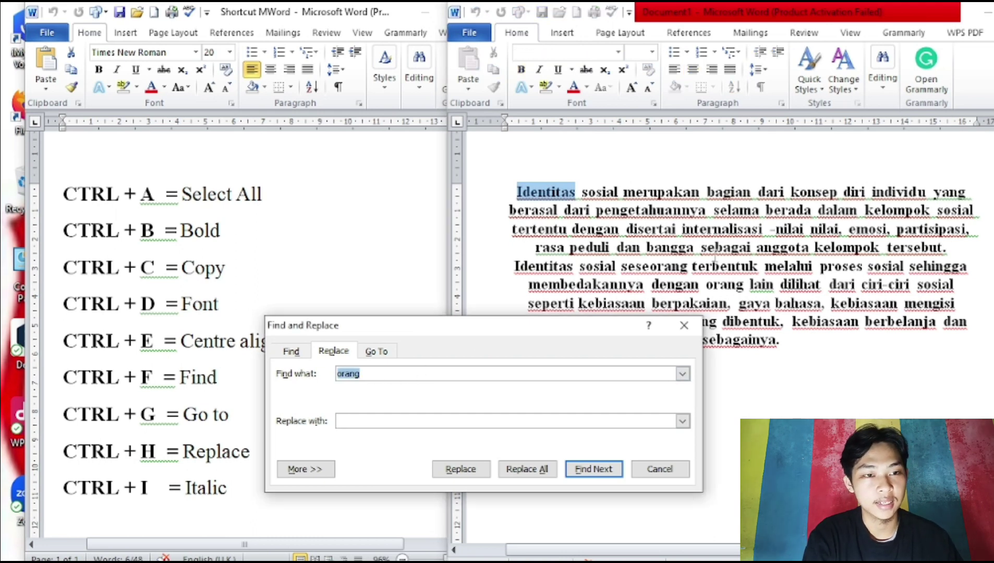
left_click(653, 267)
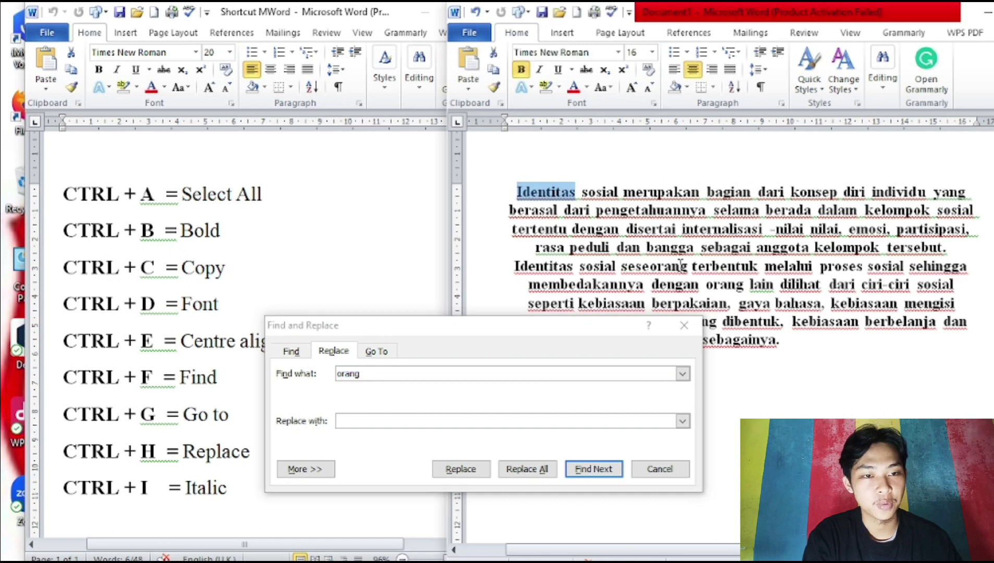
left_click_drag(649, 266, 688, 267)
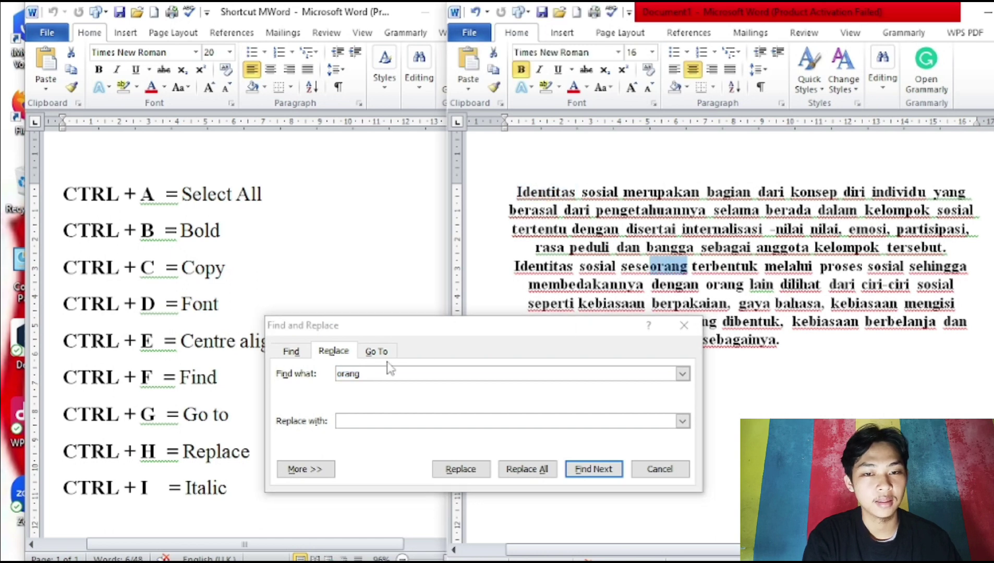
- Replace every "orang" in the practice document with "manusia", close the dialog, and place the cursor on the empty line below the paragraph
left_click(356, 420)
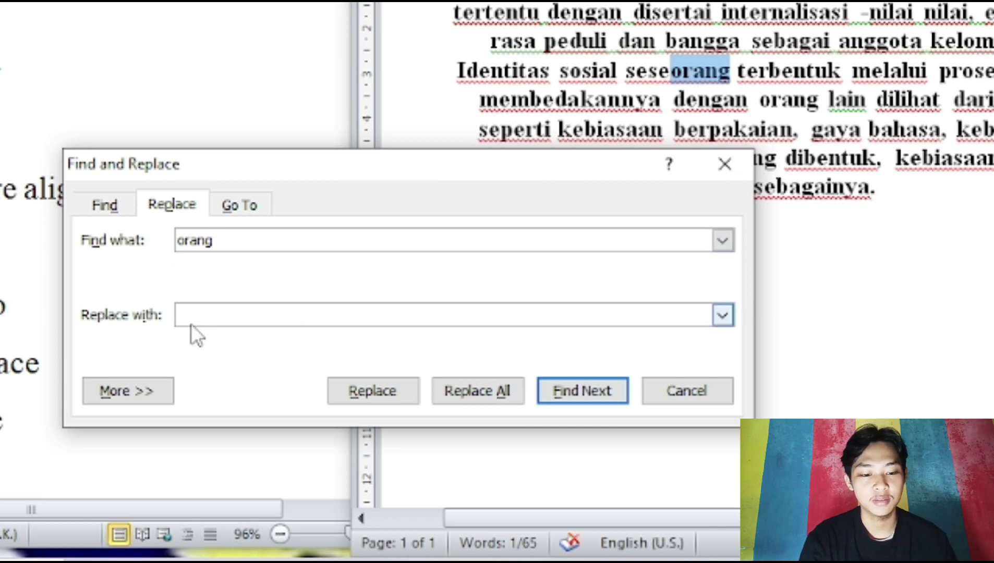
type("manus")
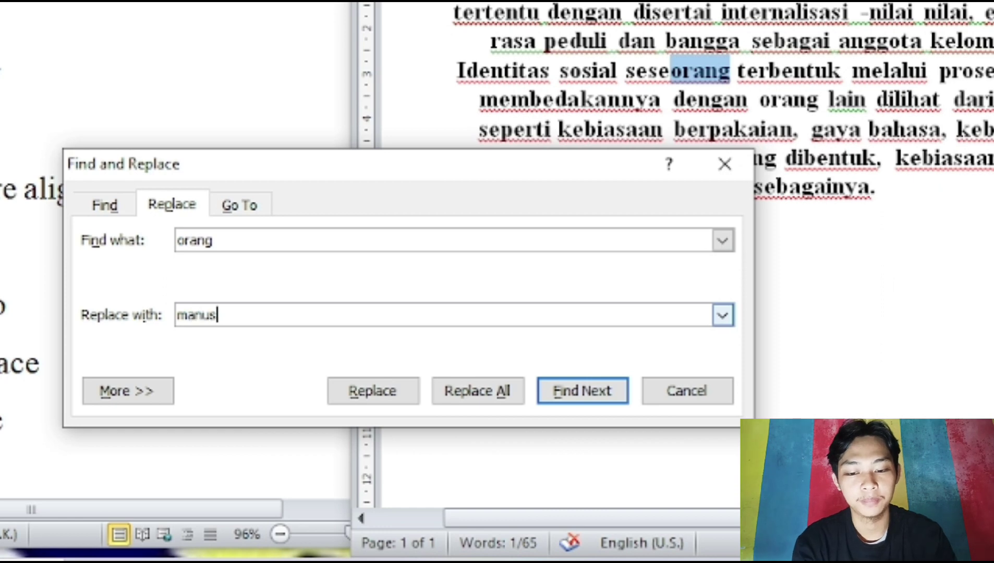
type("ia")
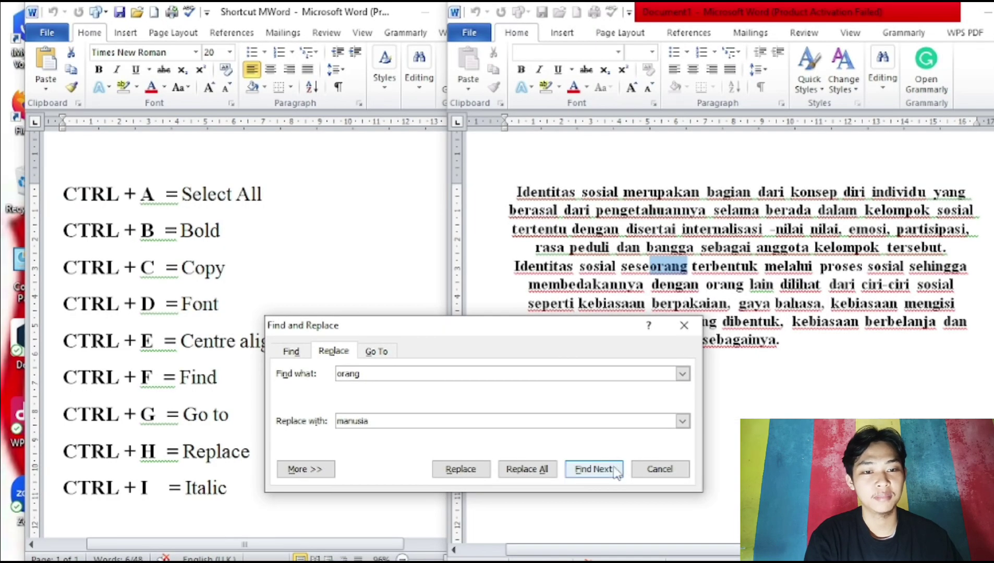
left_click(615, 471)
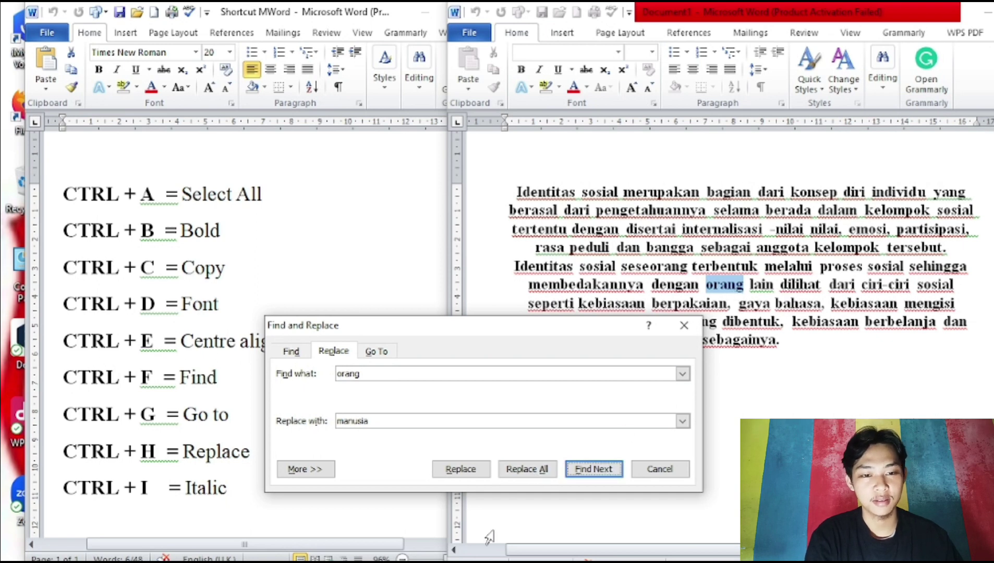
left_click(526, 471)
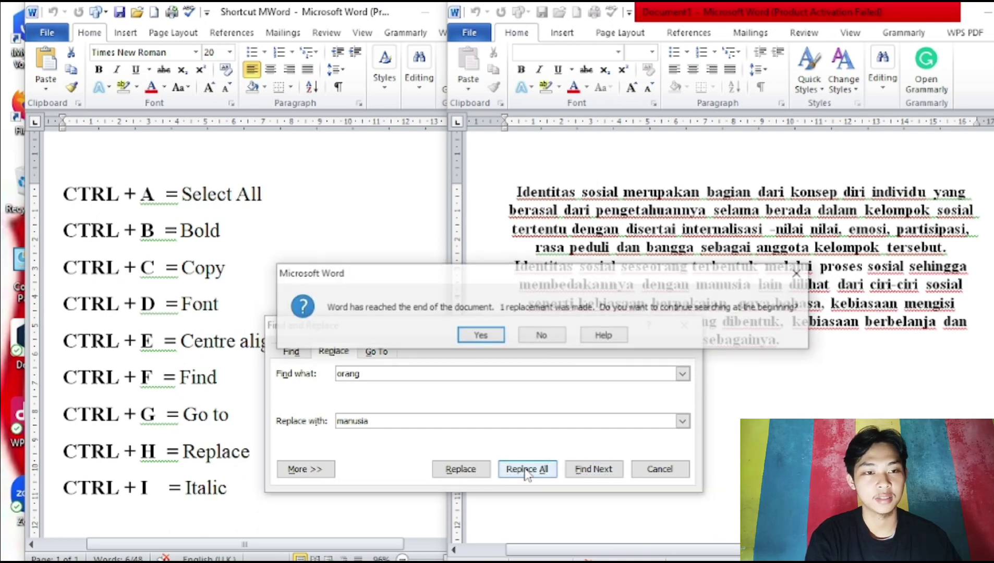
left_click(480, 336)
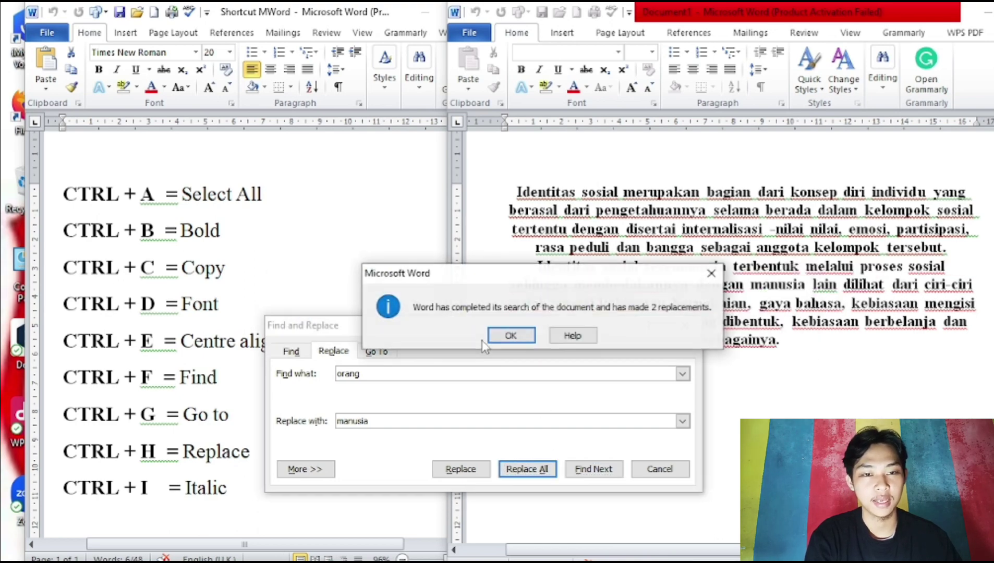
left_click(509, 338)
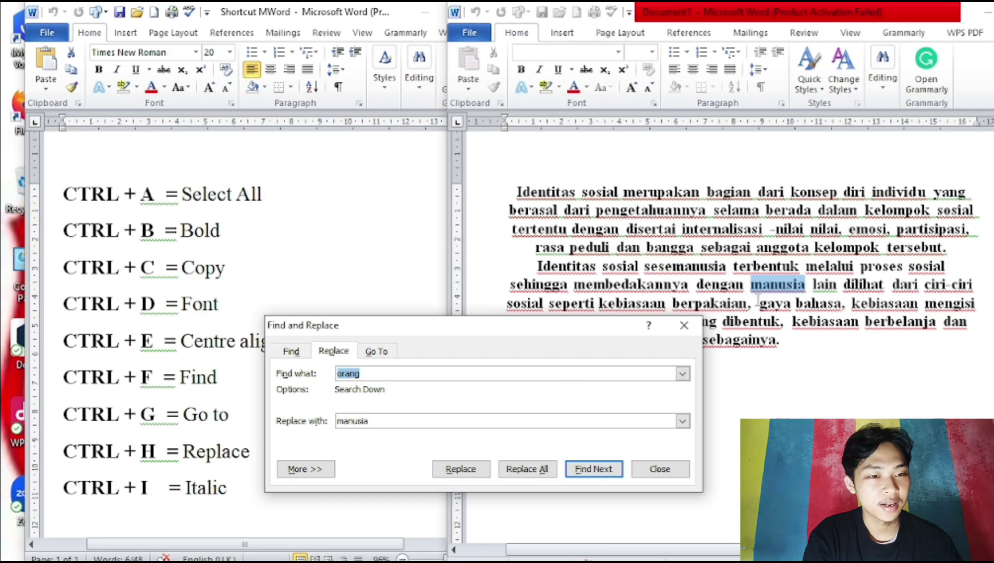
left_click(683, 325)
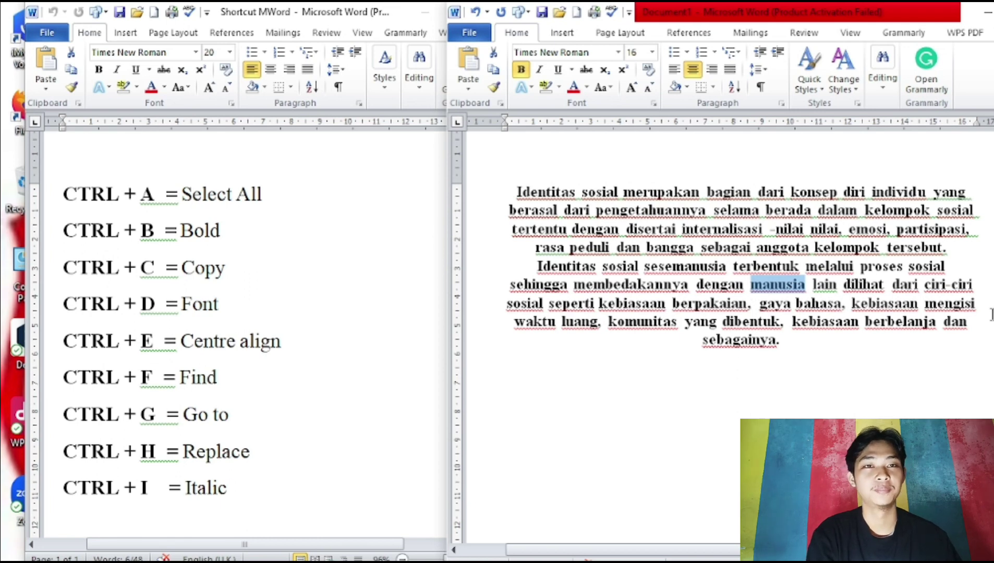
left_click(782, 371)
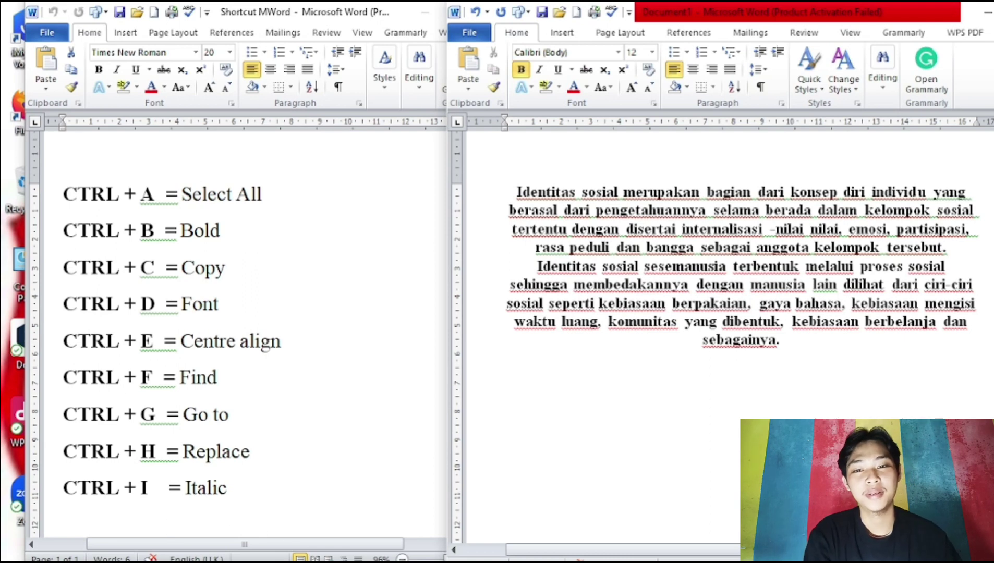
- Highlight the "CTRL + I = Italic" line in the shortcut list document, and return to the practice document
left_click(74, 484)
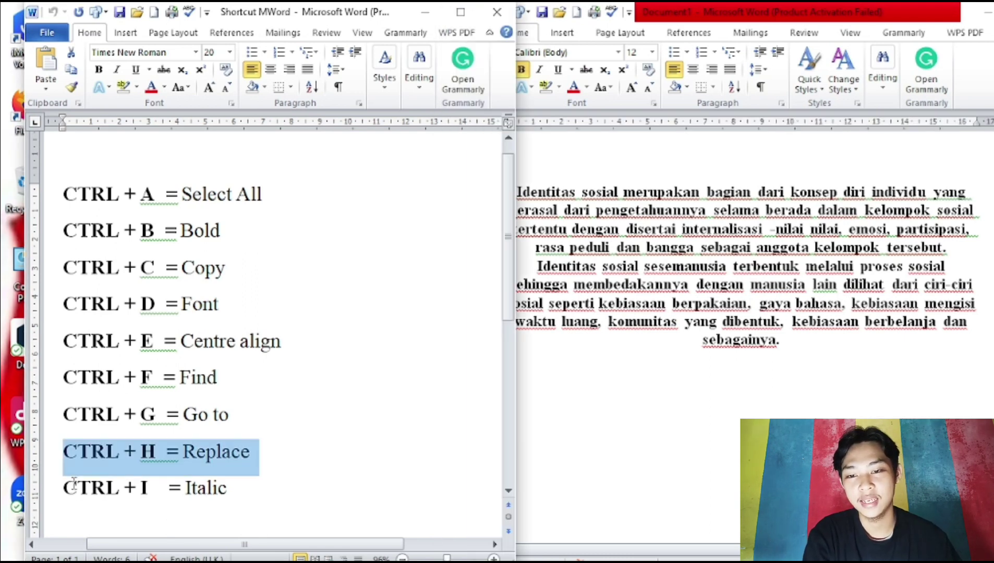
left_click_drag(62, 488, 223, 488)
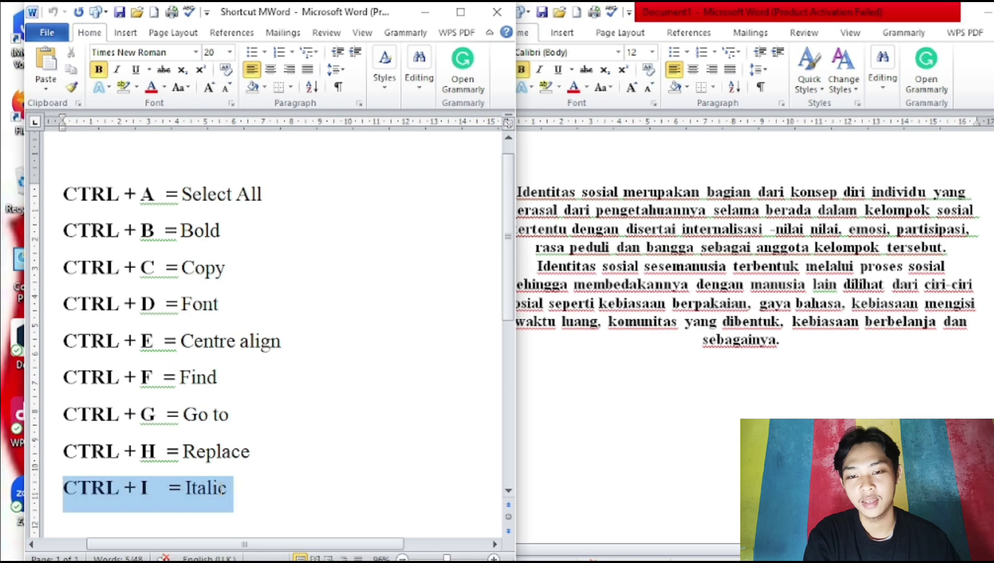
left_click(718, 412)
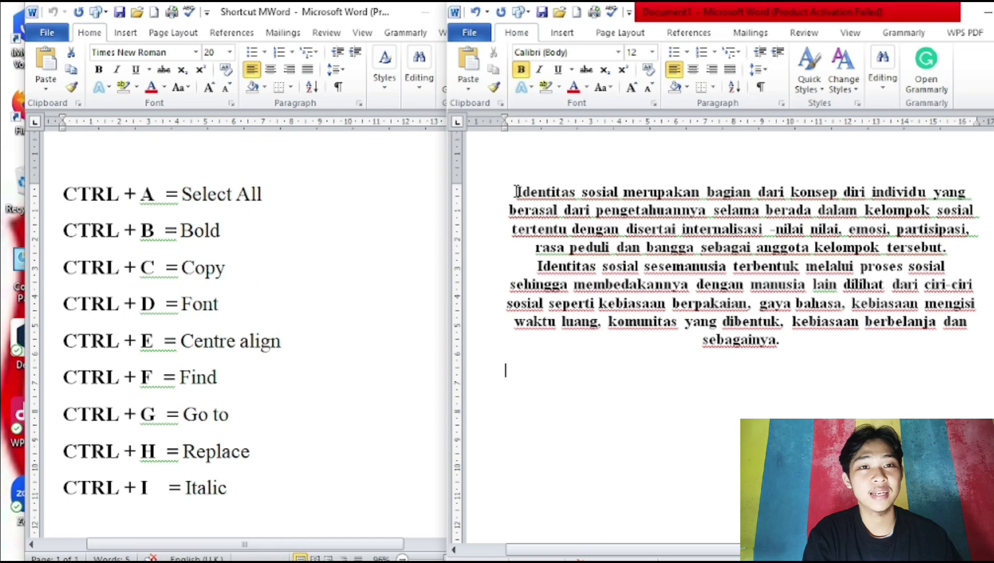
- Italicize the whole paragraph in the practice document and deselect it
left_click_drag(516, 192, 804, 346)
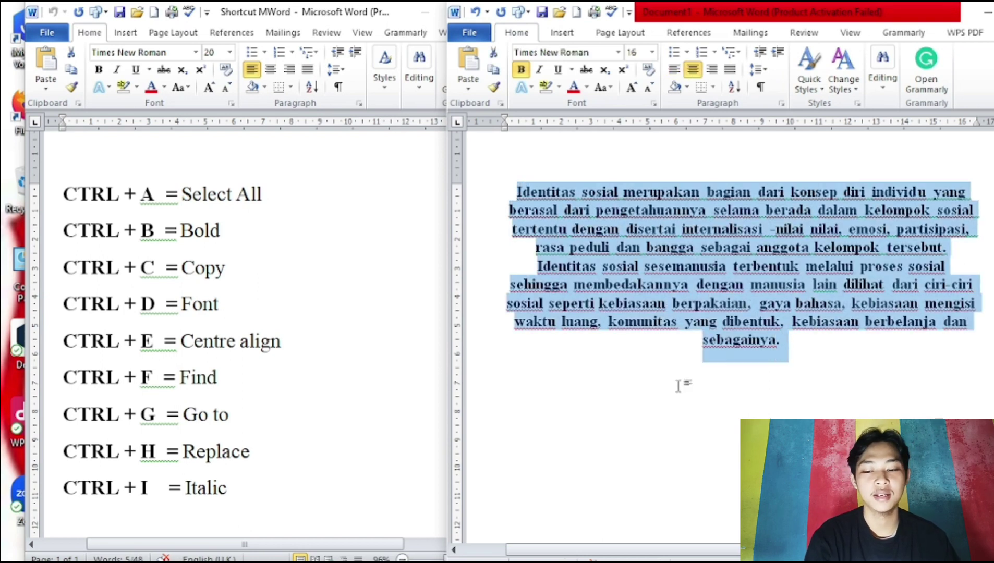
key("ctrl+i")
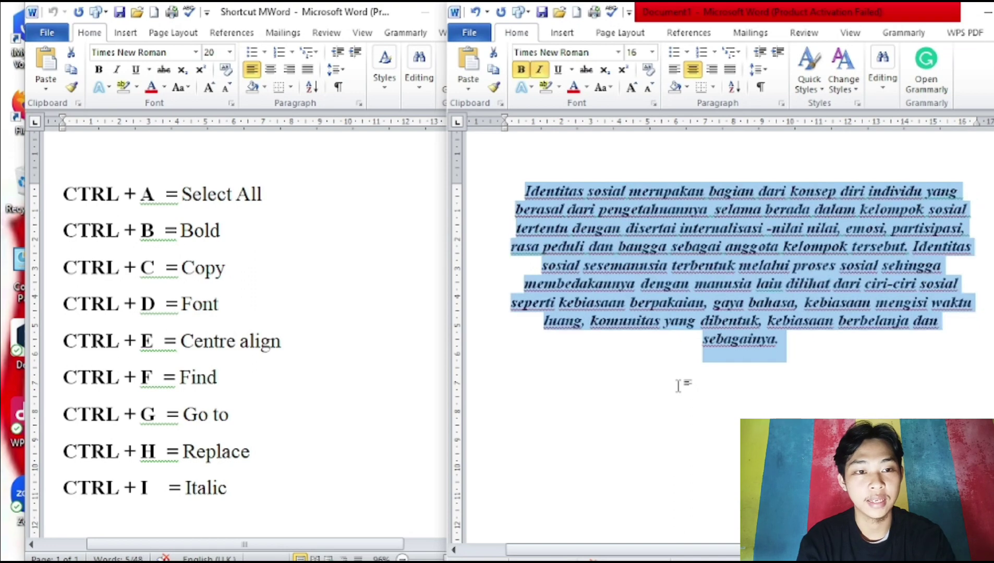
left_click(669, 374)
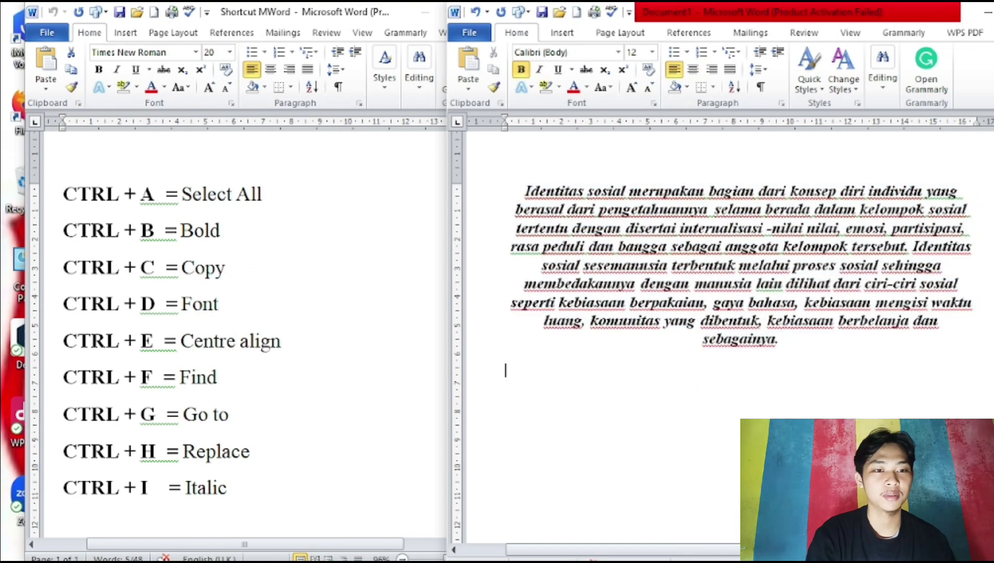